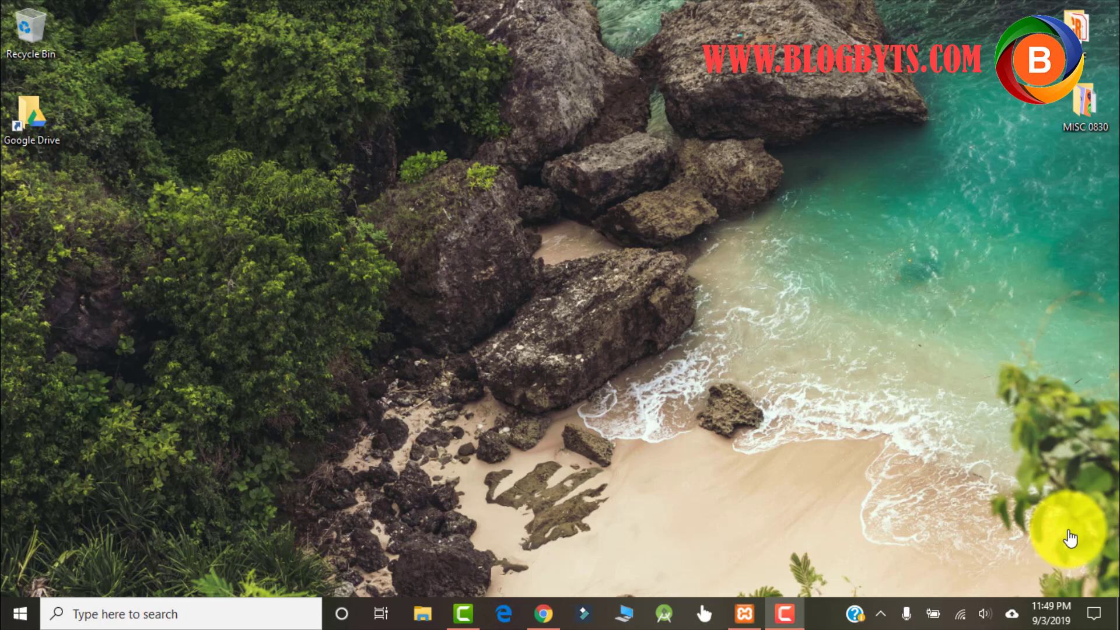
# Step: Bring Chrome forward on the BlogByts login-logo article and start a new tab
pyautogui.click(543, 616)
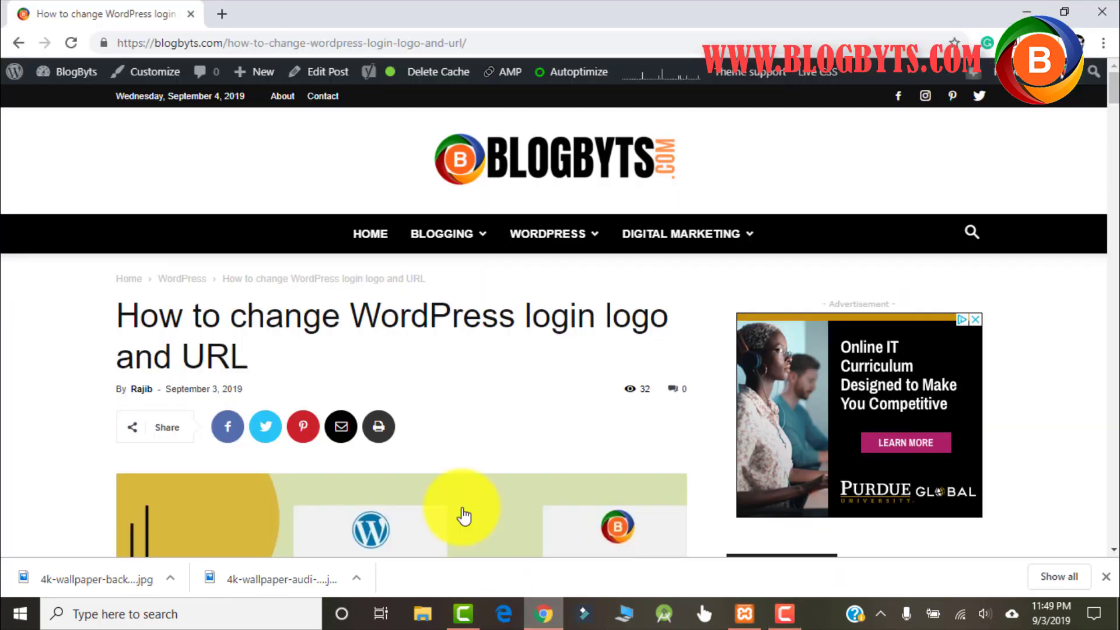
pyautogui.click(227, 14)
# Step: Load 127.0.0.1/wp-admin and mimicreation.in/wp-admin login pages in separate new tabs
pyautogui.write('127.0.0.1')
pyautogui.write('/wp-admin')
pyautogui.press('Return')
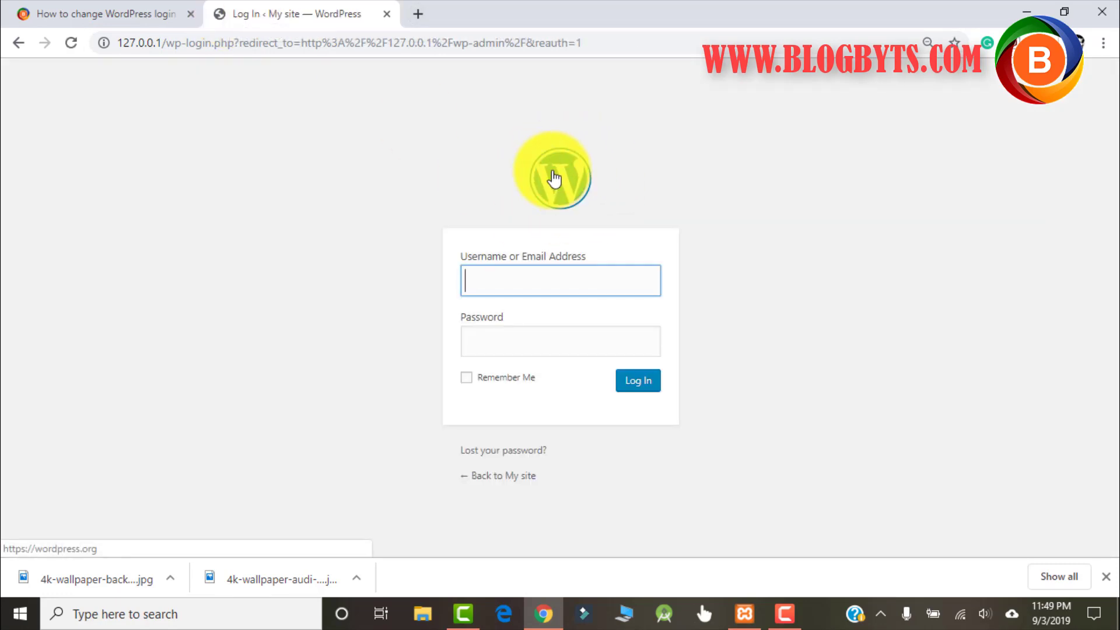
pyautogui.click(421, 16)
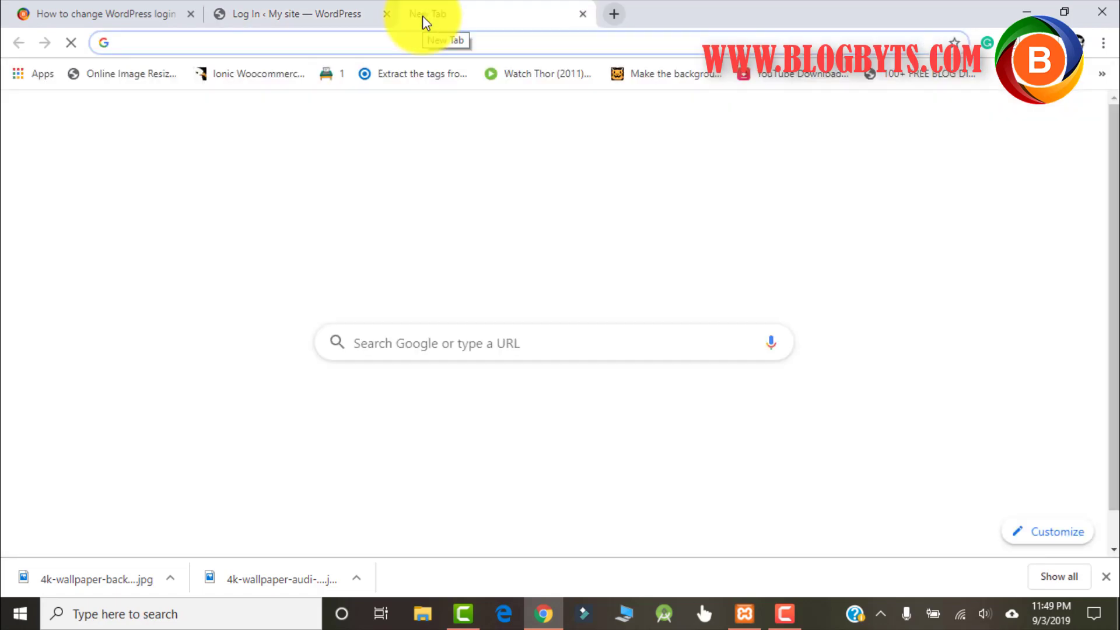
pyautogui.write('mimicreation.in')
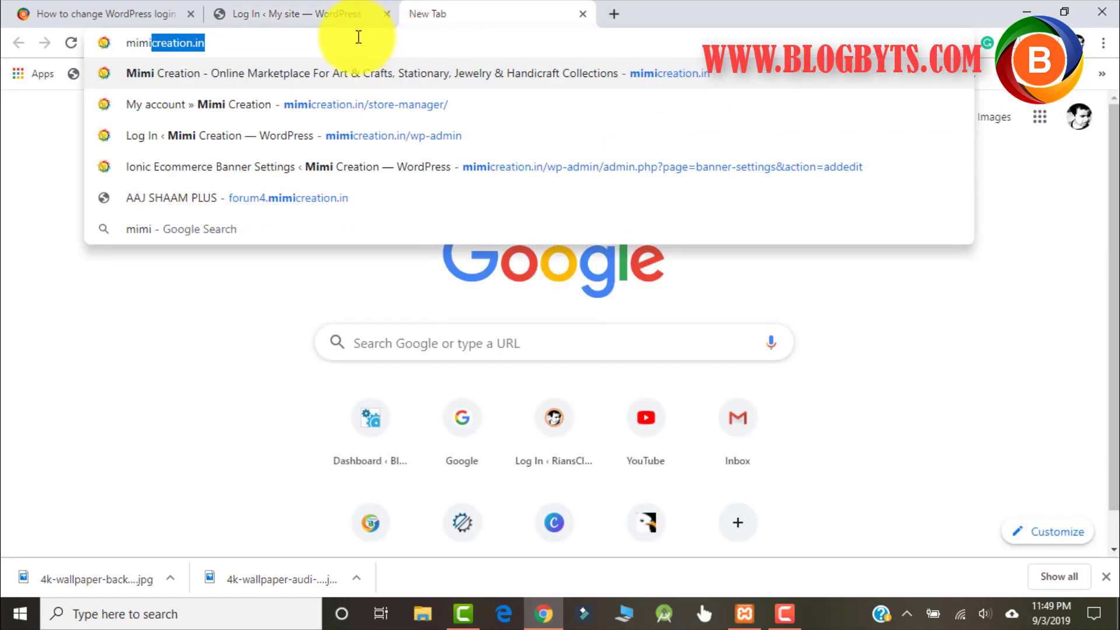
pyautogui.press('Right')
pyautogui.write('/wp-admin')
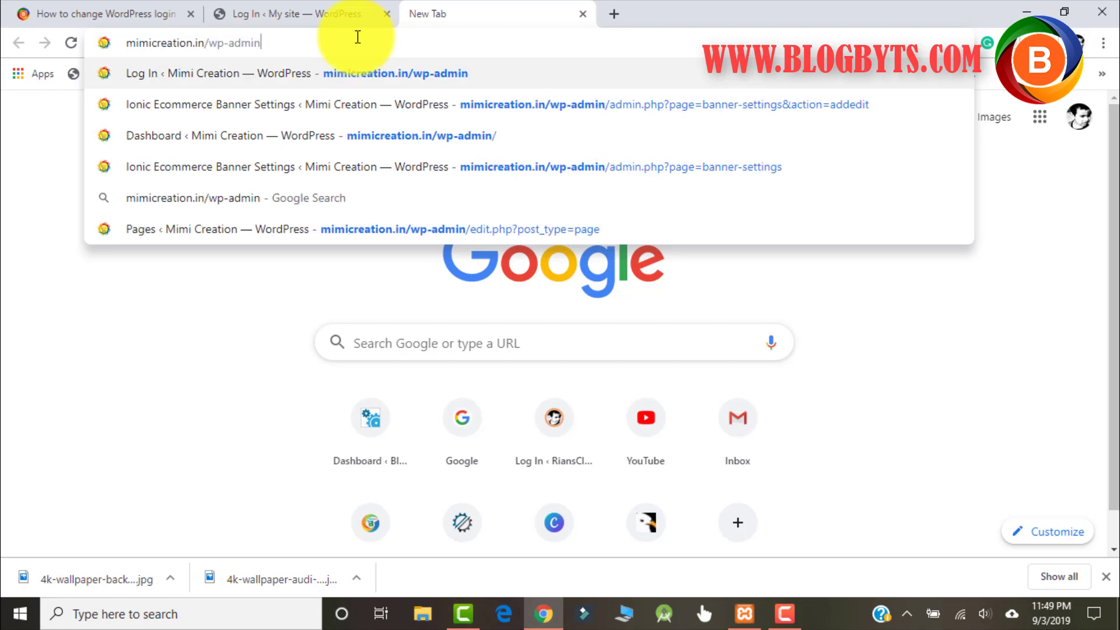
pyautogui.press('Return')
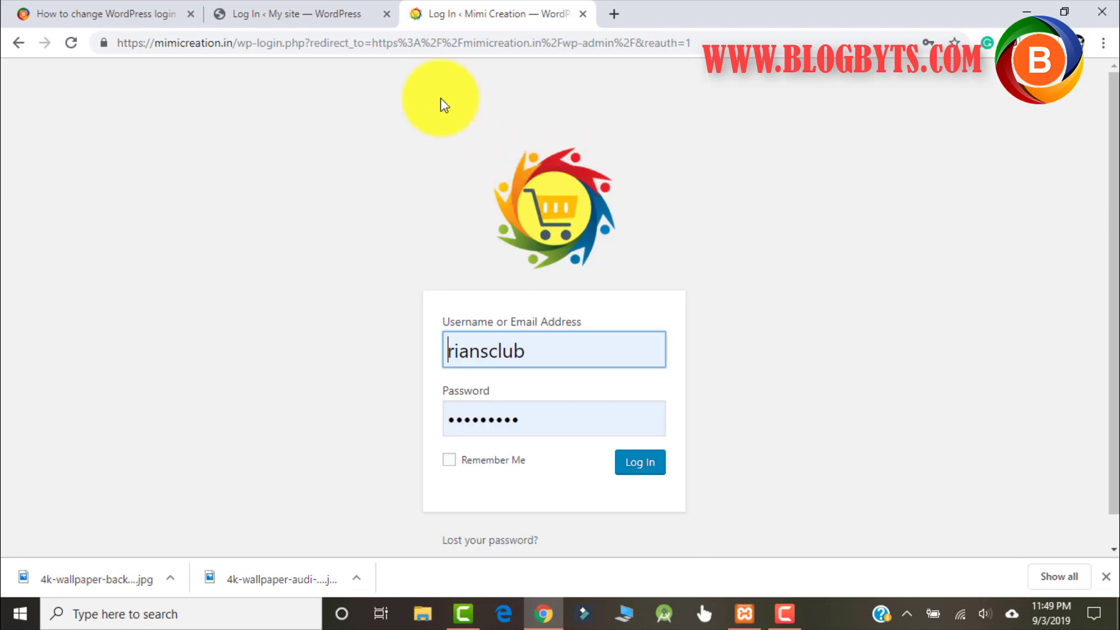
# Step: Compare the local default login logo with Mimi Creation's custom logo, then close its tab
pyautogui.click(307, 12)
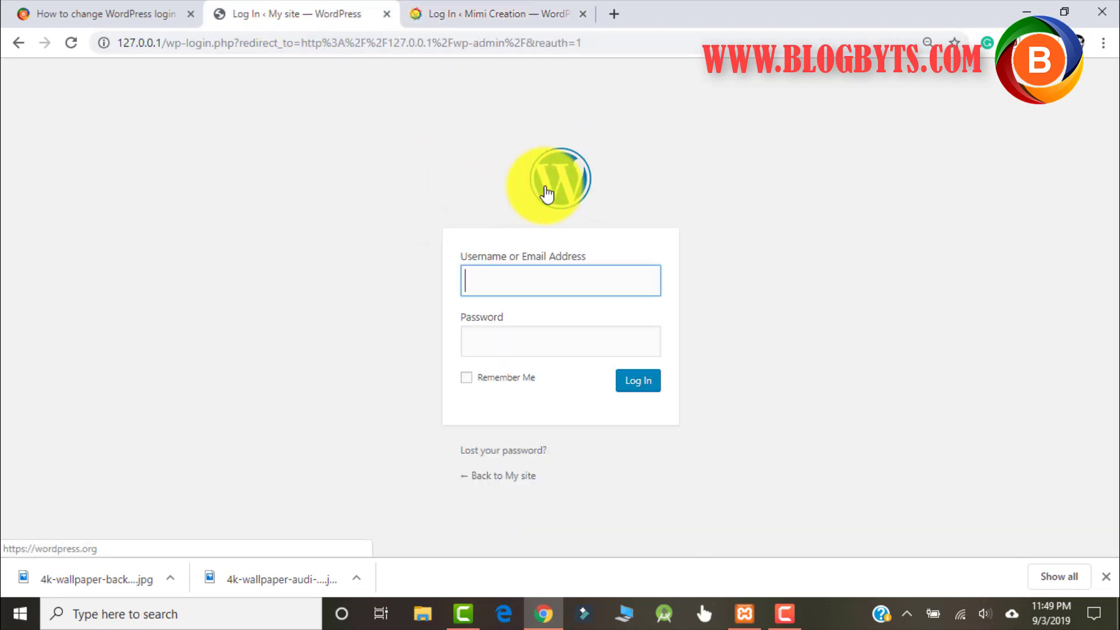
pyautogui.click(501, 14)
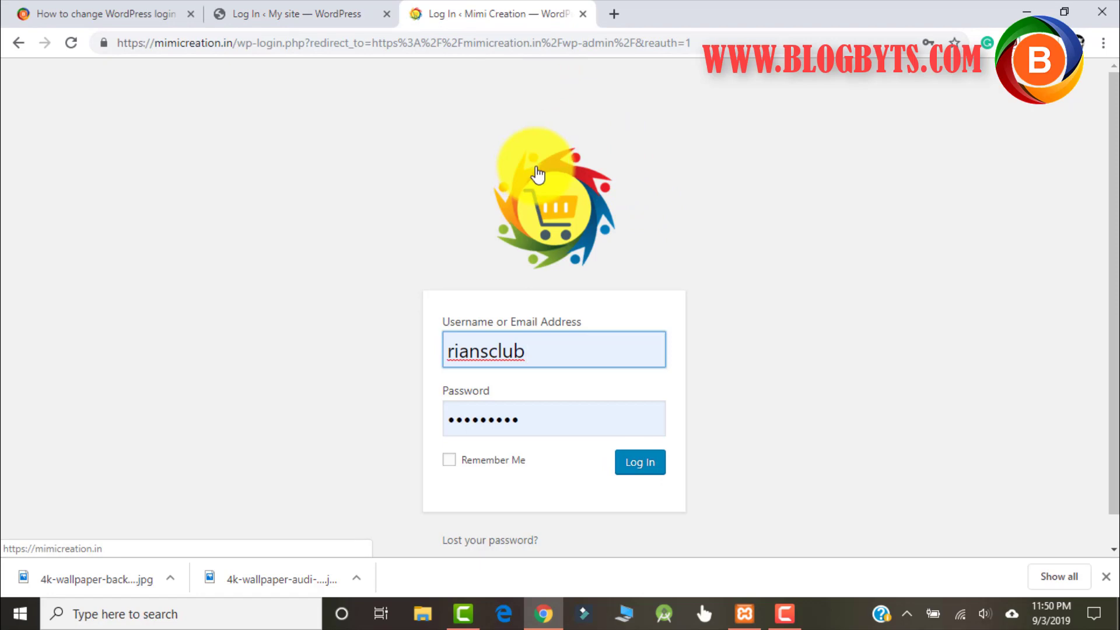
pyautogui.click(287, 9)
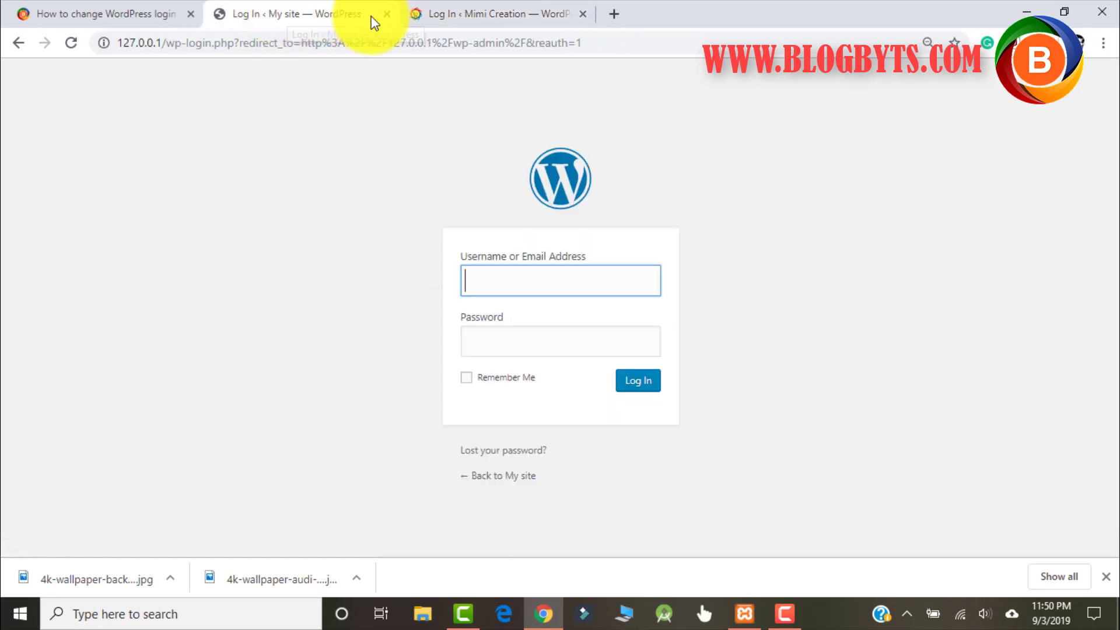
pyautogui.click(584, 15)
# Step: Log in to the local site using the saved username suggestion and its password
pyautogui.click(522, 284)
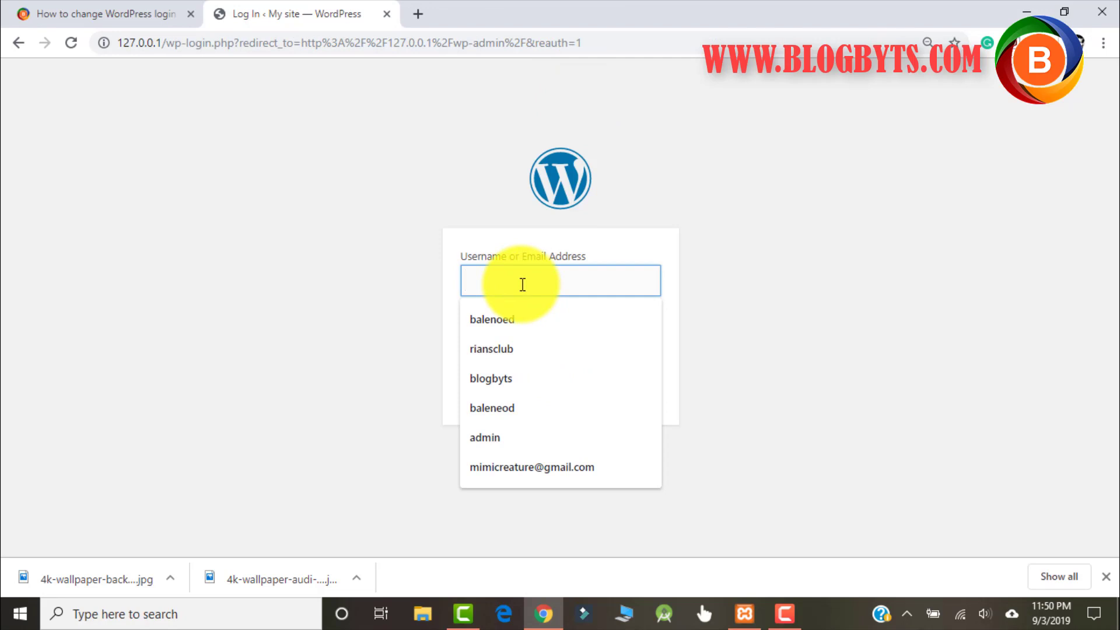
pyautogui.write('balenoed')
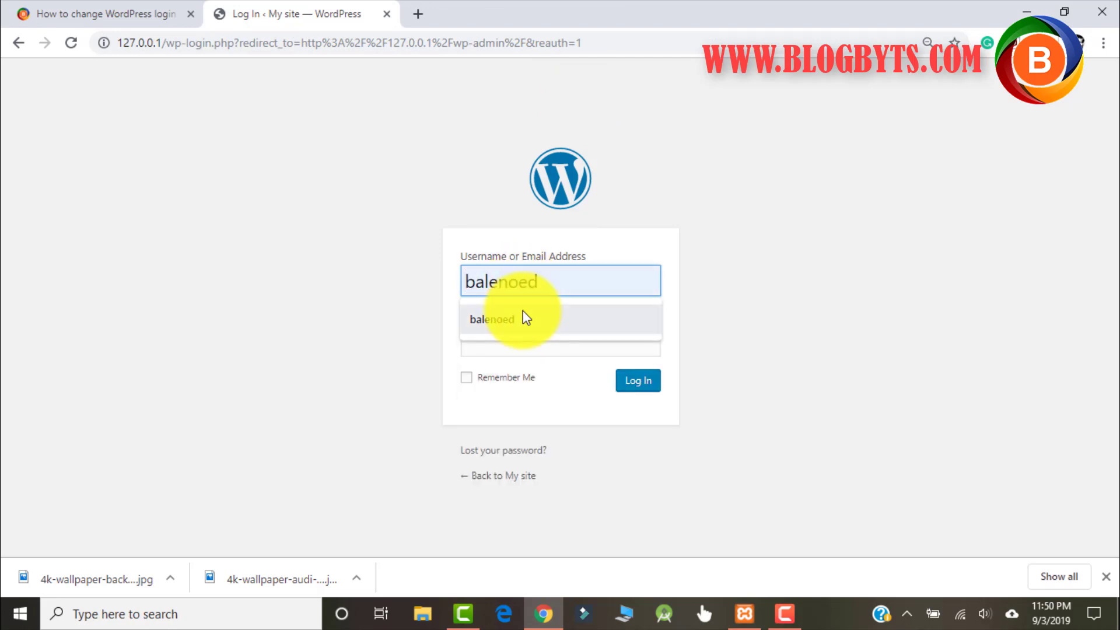
pyautogui.click(522, 319)
pyautogui.click(505, 346)
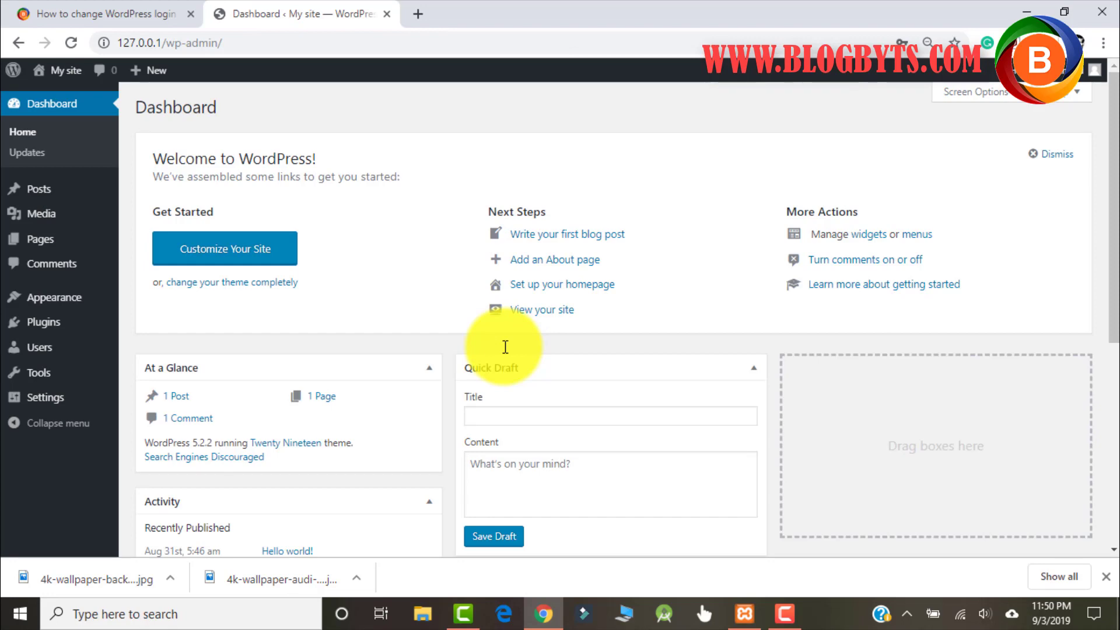
# Step: Upload blogbyts fevicon.png through Media > Add New
pyautogui.moveTo(47, 217)
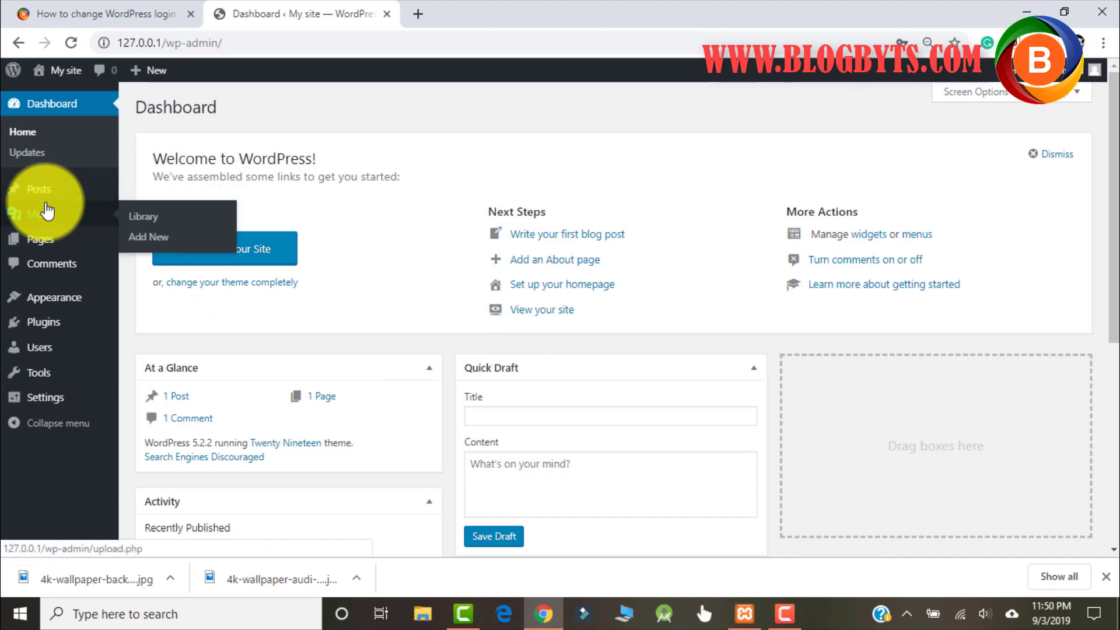
pyautogui.click(143, 242)
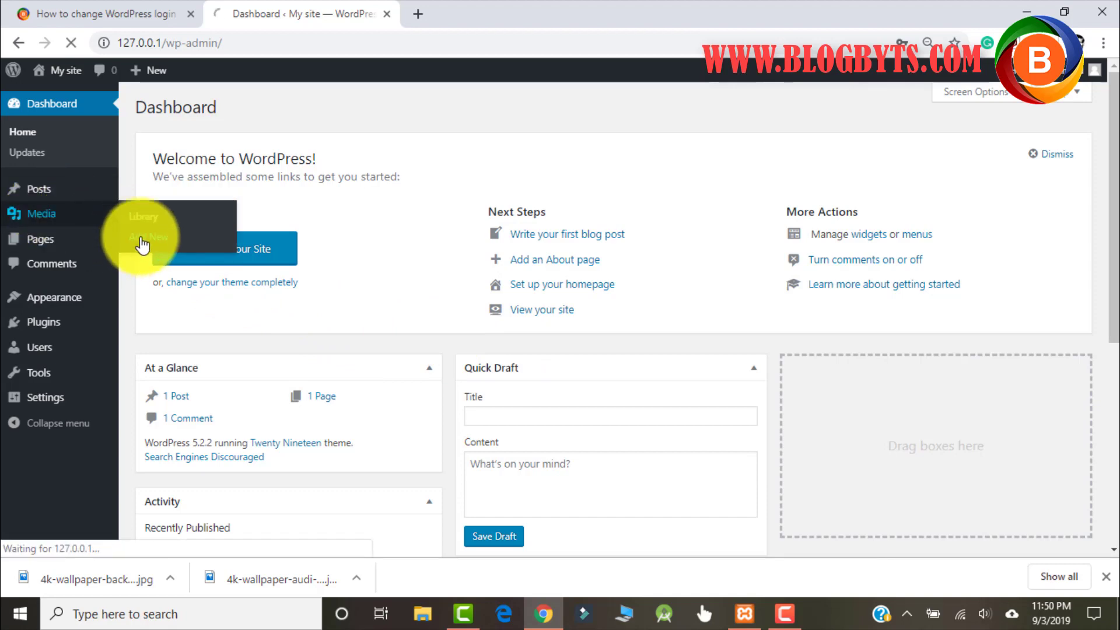
pyautogui.click(622, 245)
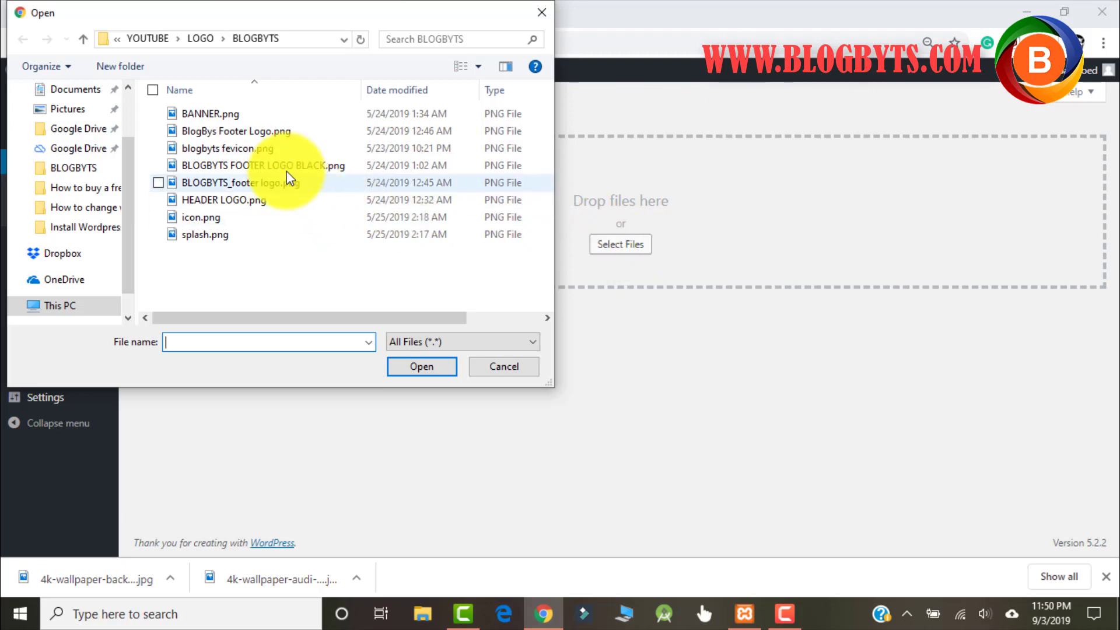
pyautogui.click(279, 148)
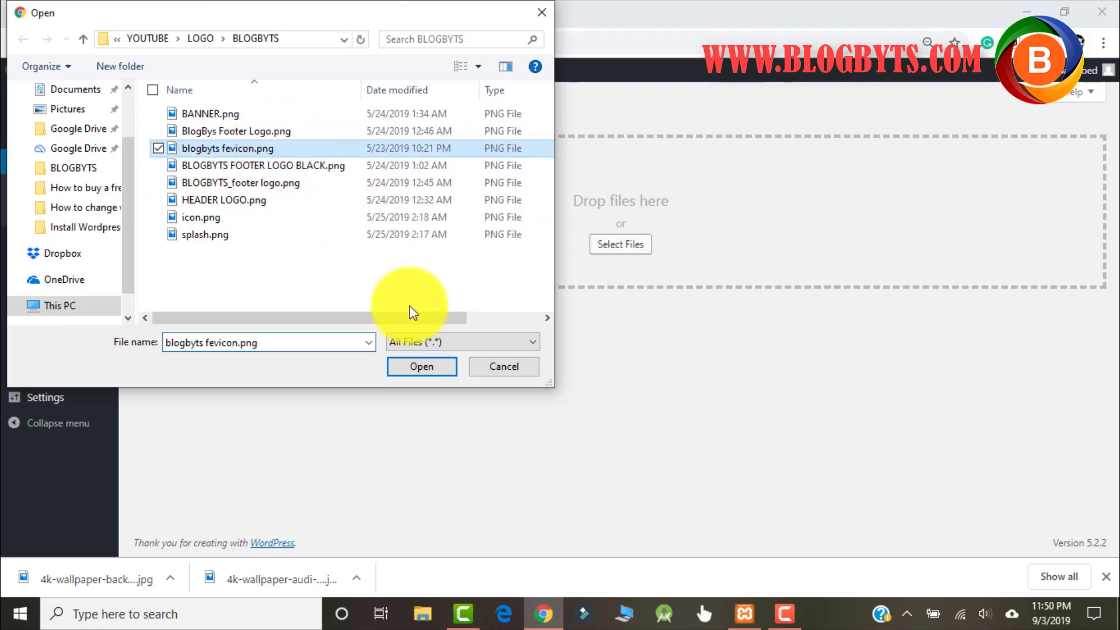
pyautogui.click(422, 367)
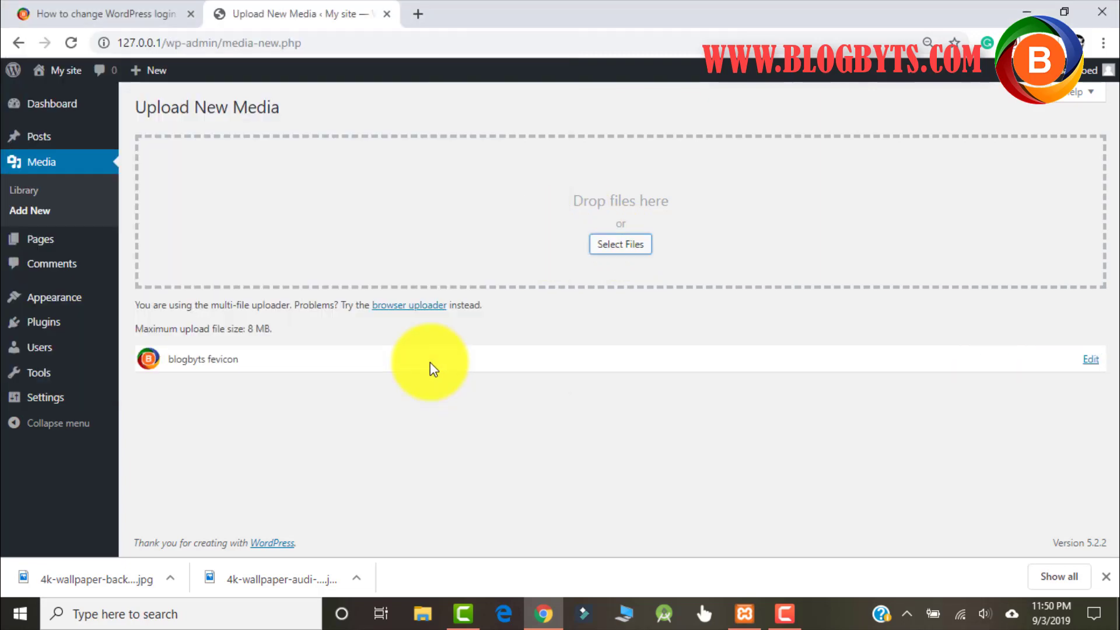
# Step: Copy the uploaded image's File URL from its Edit Media page and search Windows for Notepad
pyautogui.click(1096, 368)
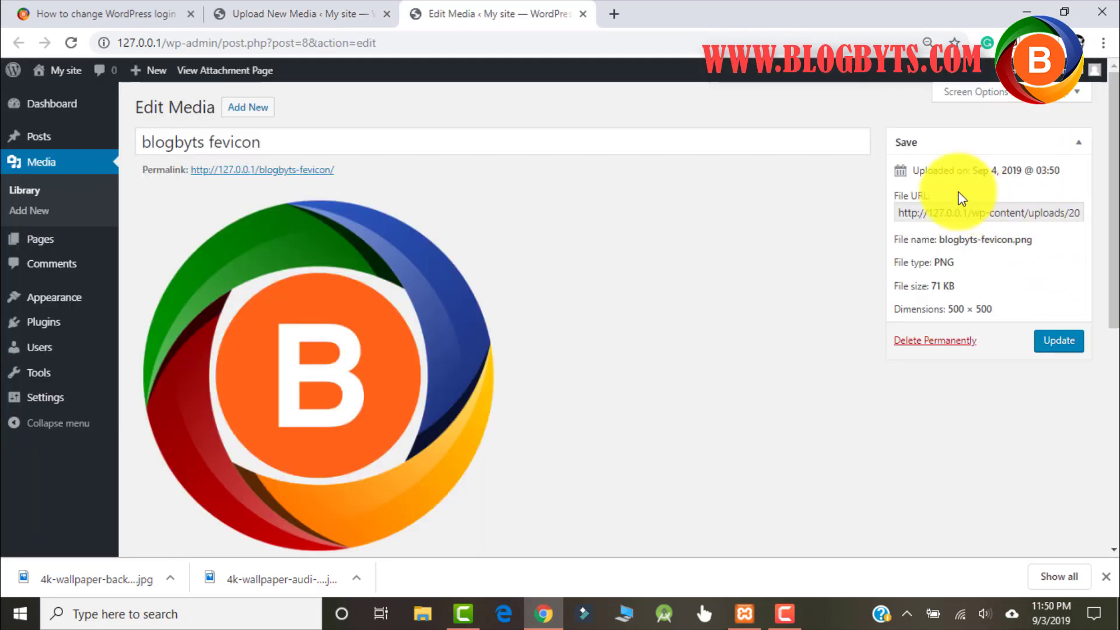
pyautogui.click(923, 215)
pyautogui.hotkey('ctrl', 'a')
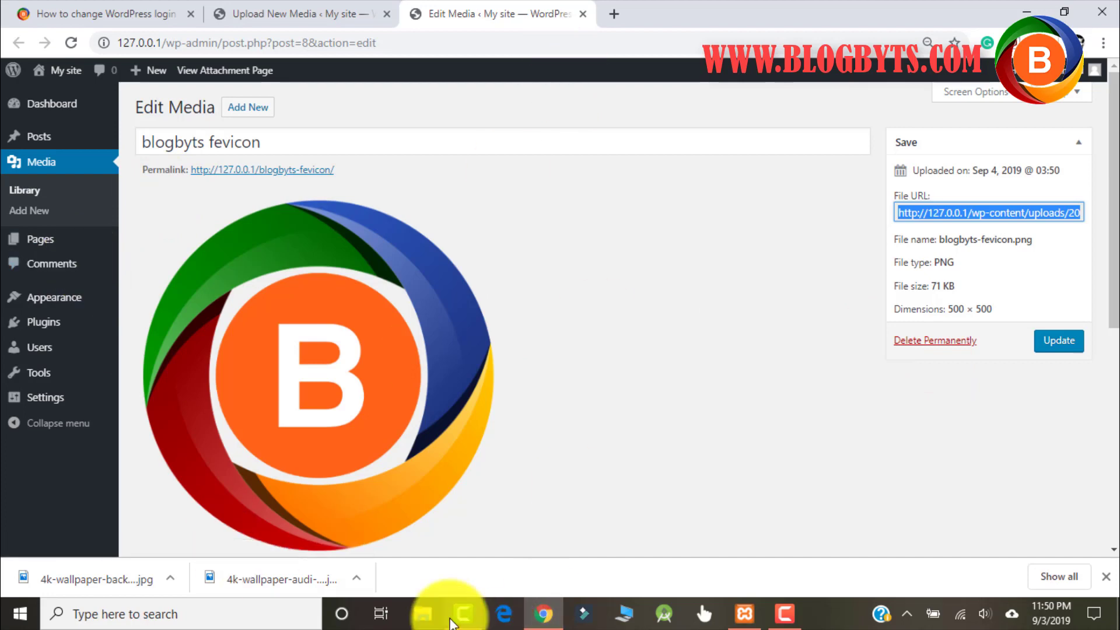
pyautogui.click(236, 610)
pyautogui.write('note')
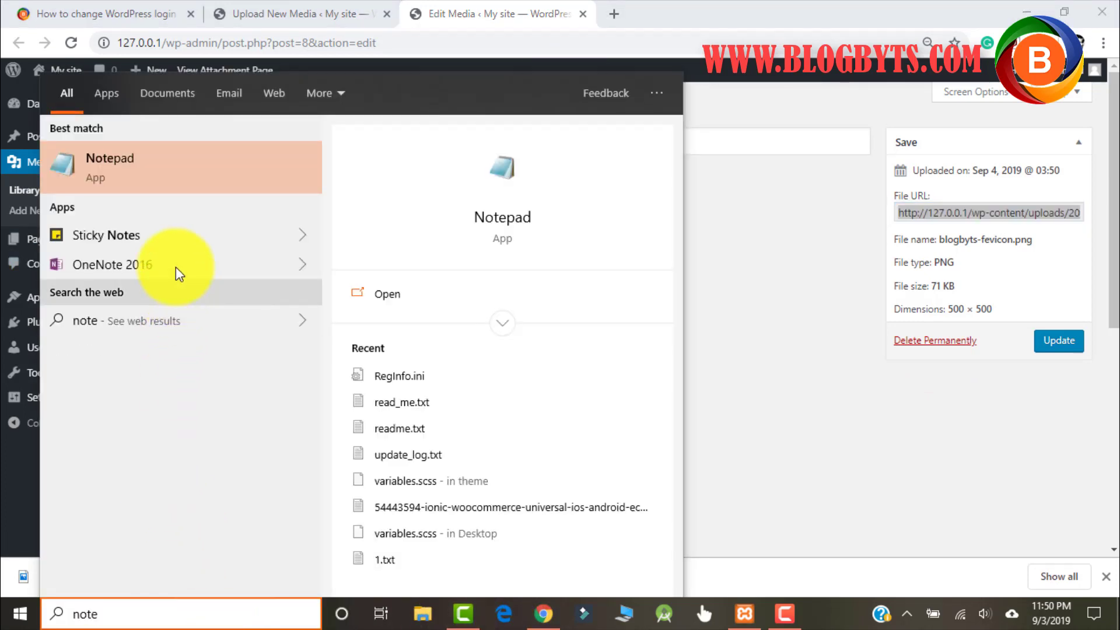
pyautogui.click(150, 167)
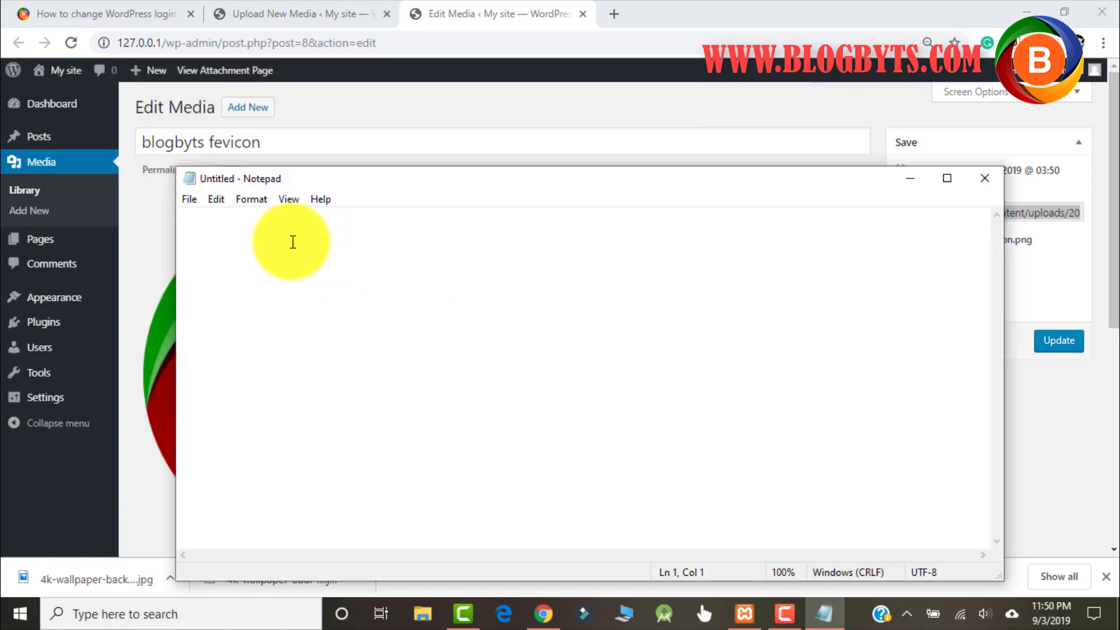
pyautogui.write('http://127.0.0.1/wp-content/uploads/2019/09/blogbyts-fevicon.png')
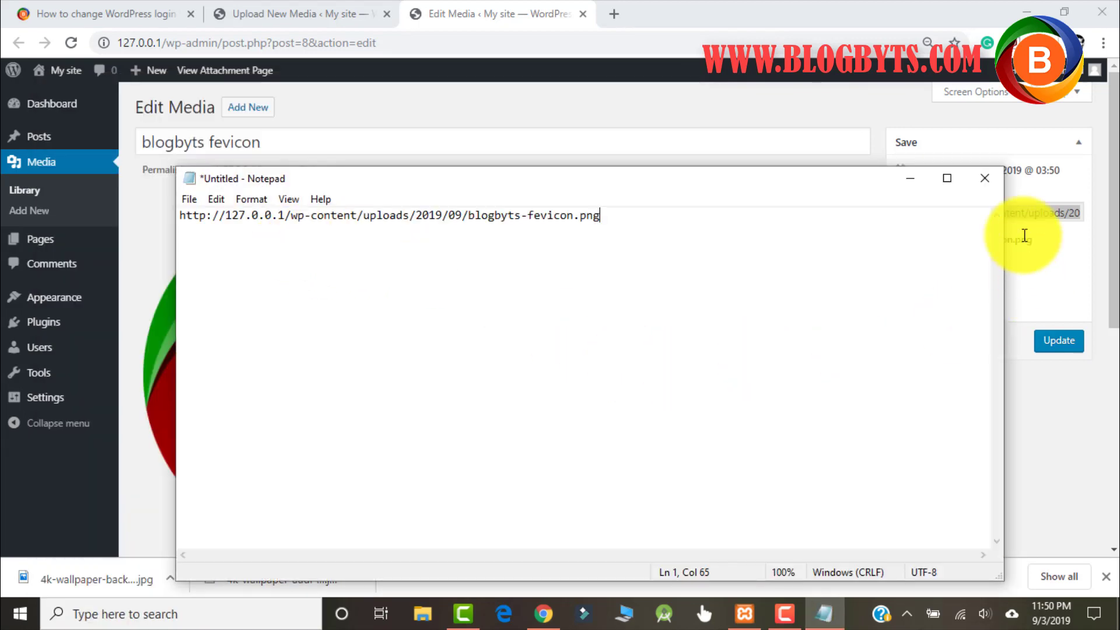
pyautogui.click(910, 178)
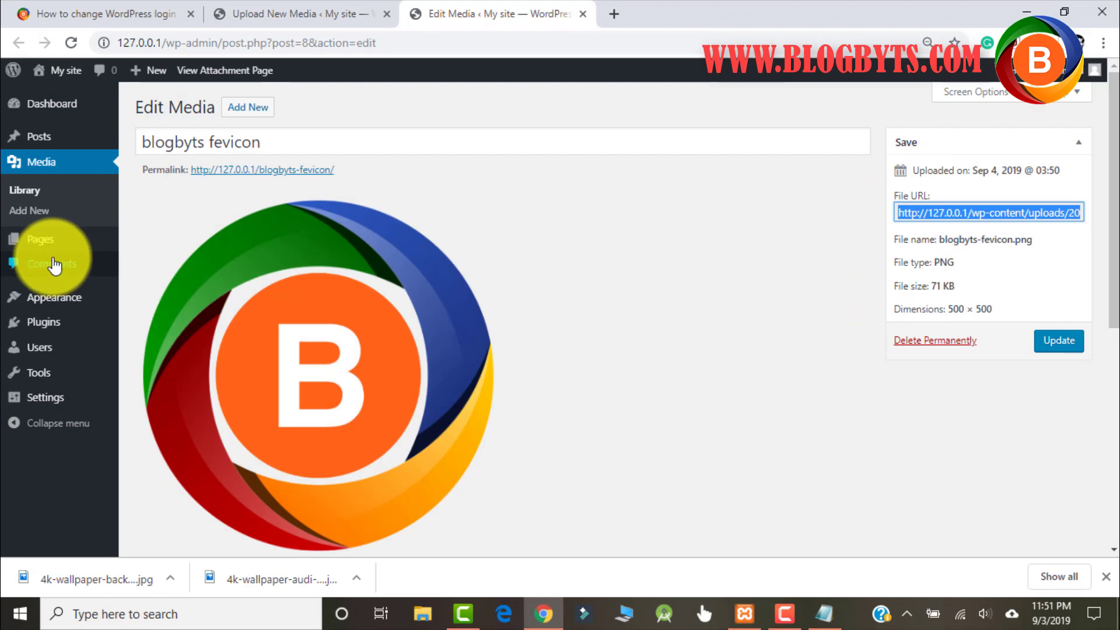
pyautogui.moveTo(60, 290)
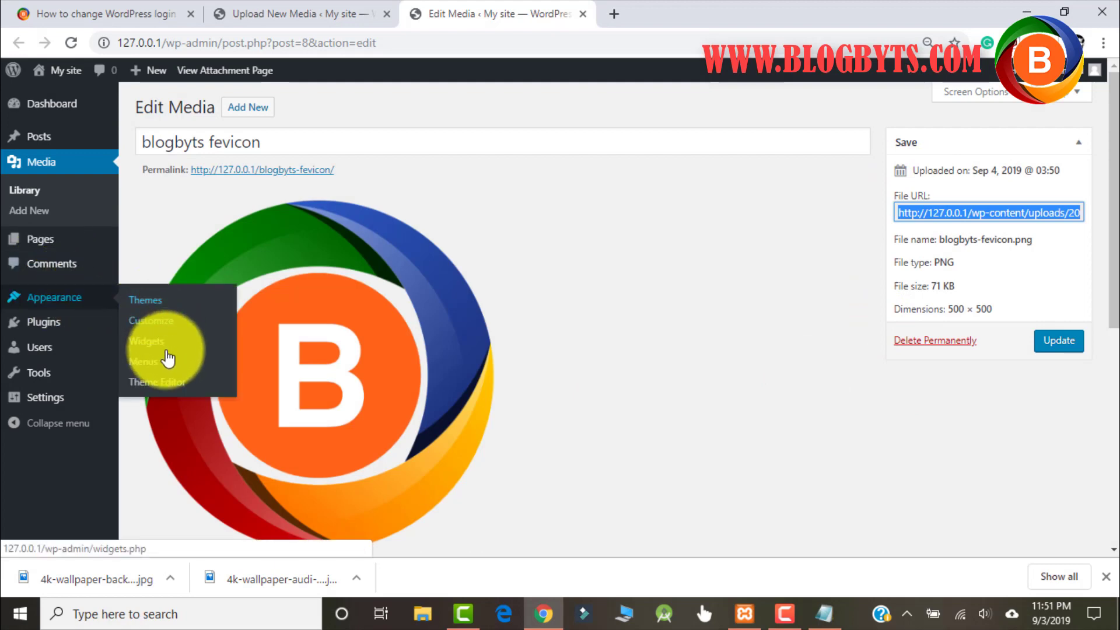
# Step: Open Twenty Nineteen's functions.php in the Theme Editor with the cursor on empty line 324
pyautogui.click(158, 381)
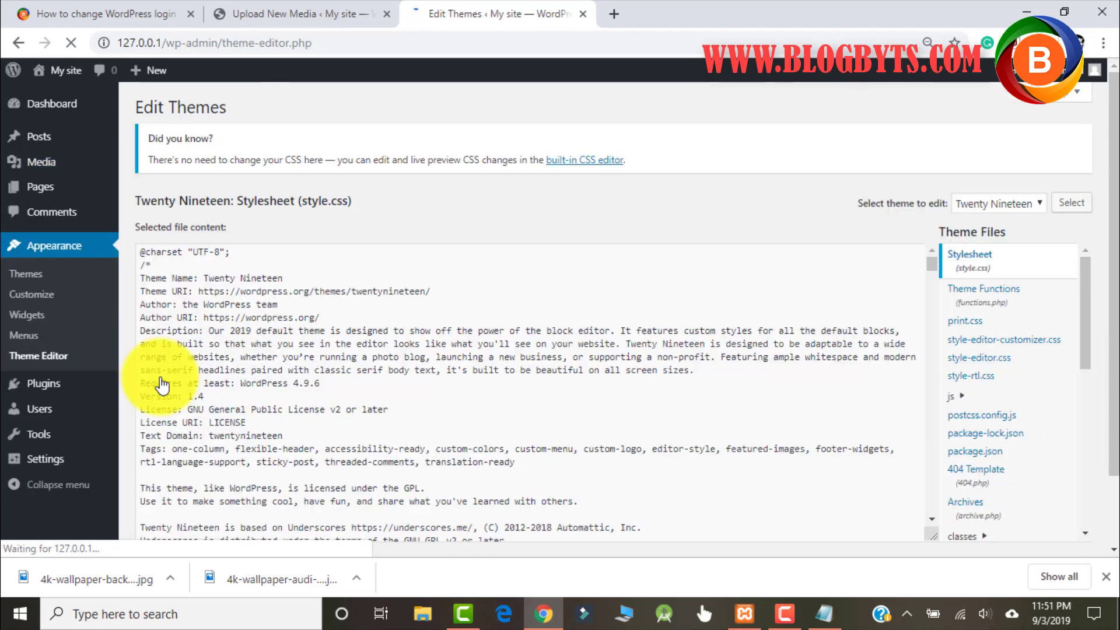
pyautogui.click(991, 203)
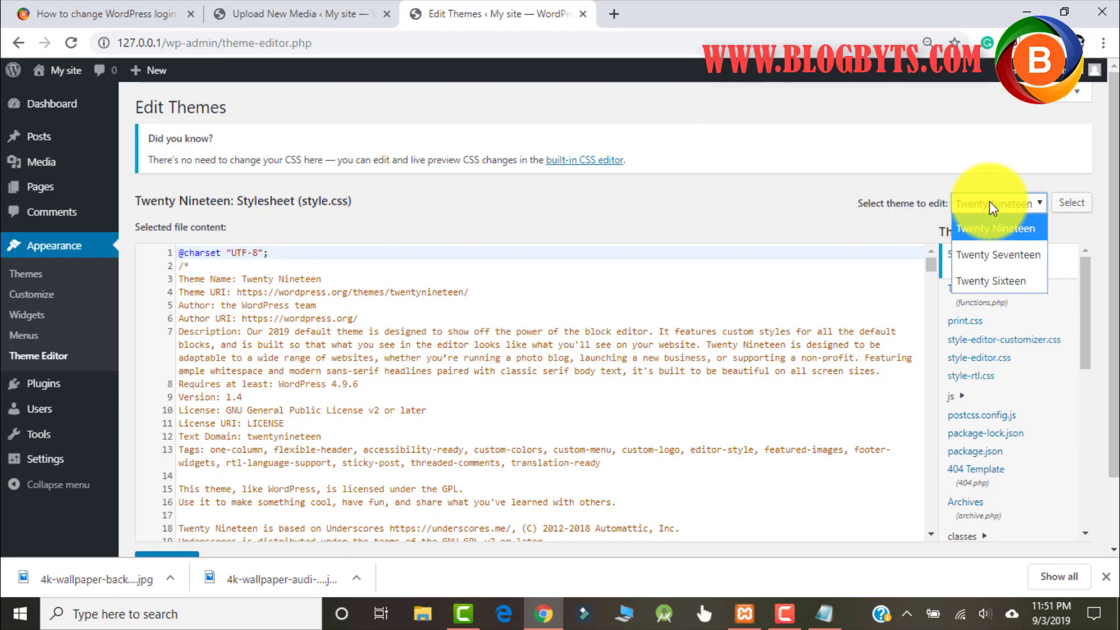
pyautogui.click(999, 228)
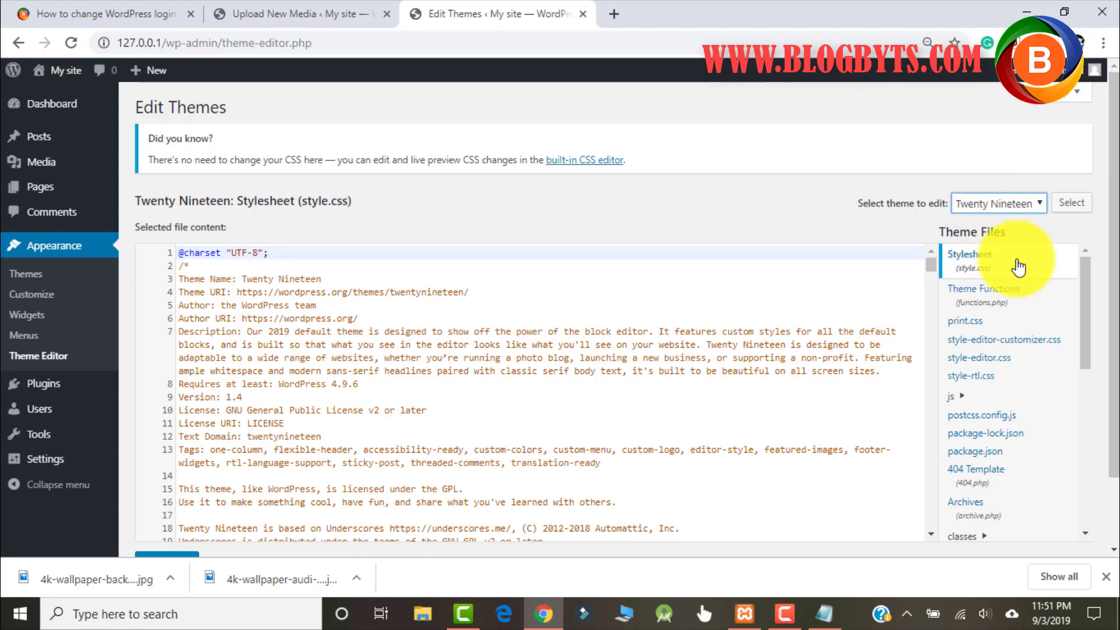
pyautogui.click(976, 296)
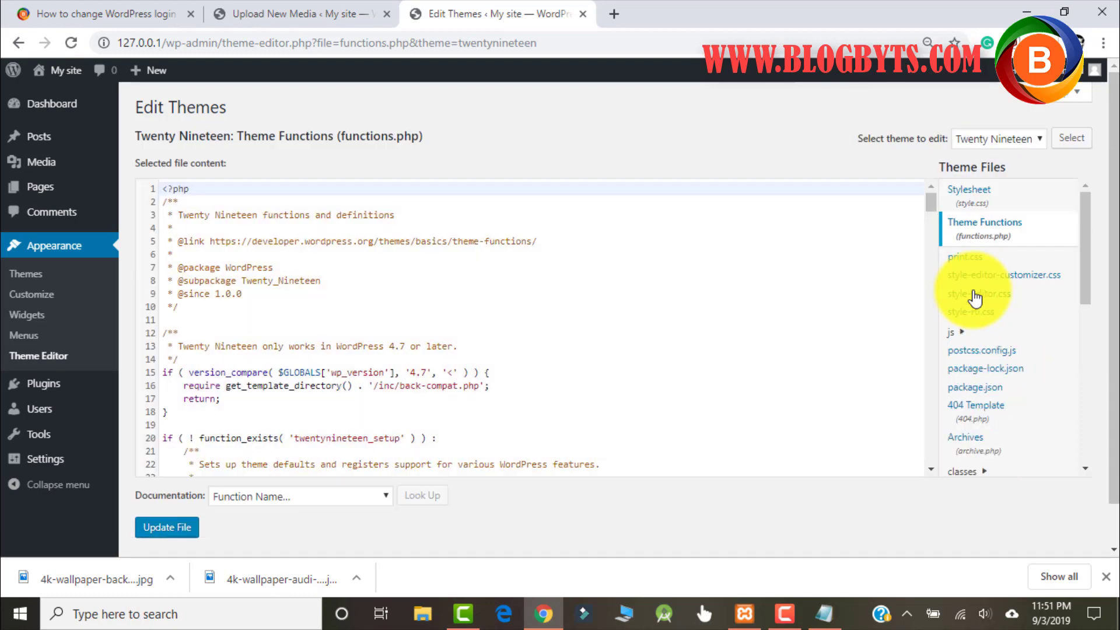
pyautogui.scroll(-20, 410, 345)
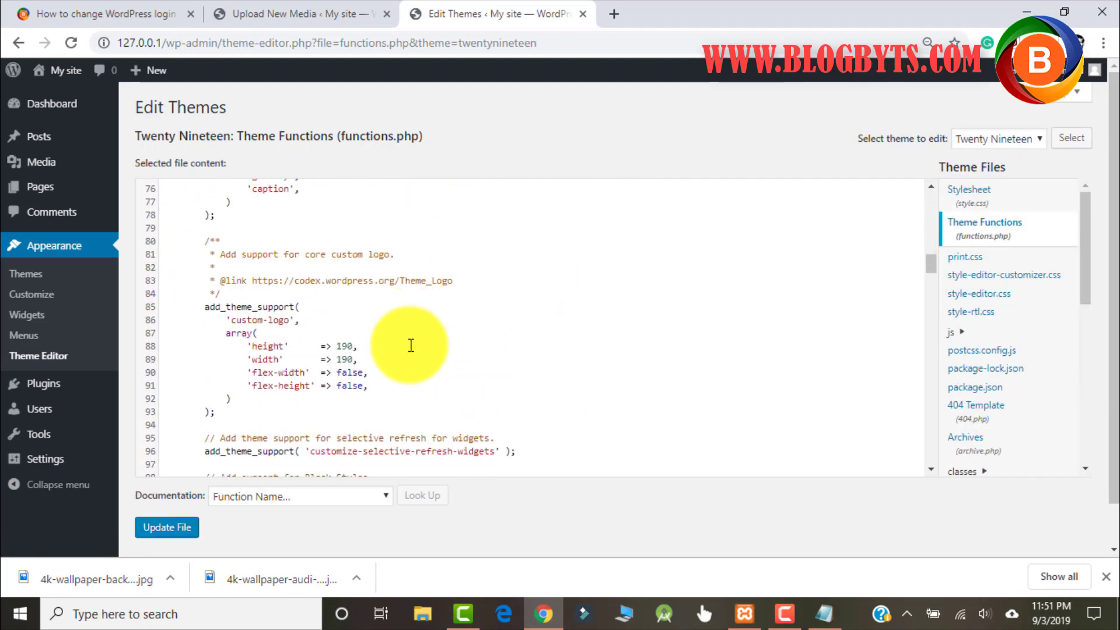
pyautogui.scroll(-20, 410, 345)
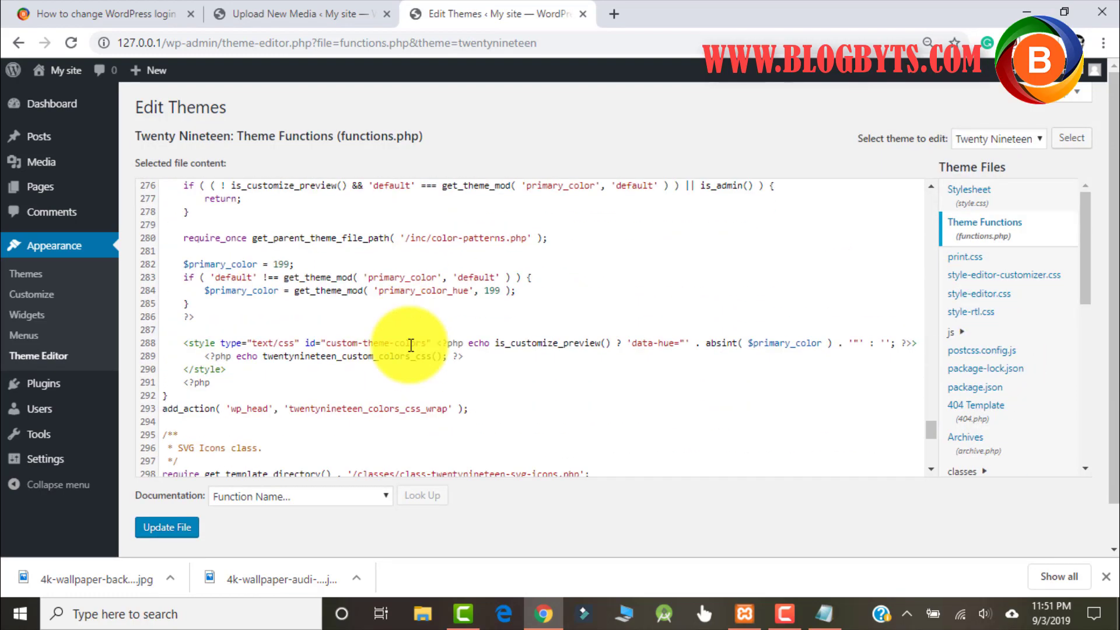
pyautogui.click(175, 398)
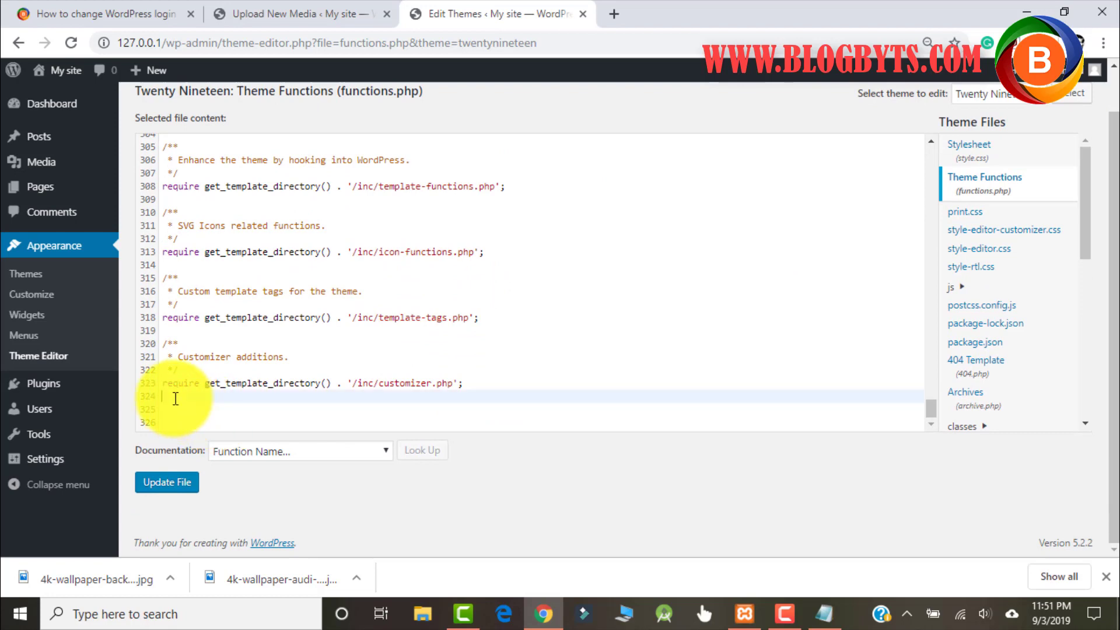
pyautogui.click(117, 20)
# Step: Copy the login-logo PHP code block from the BlogByts article and return to the editor
pyautogui.scroll(-10, 464, 335)
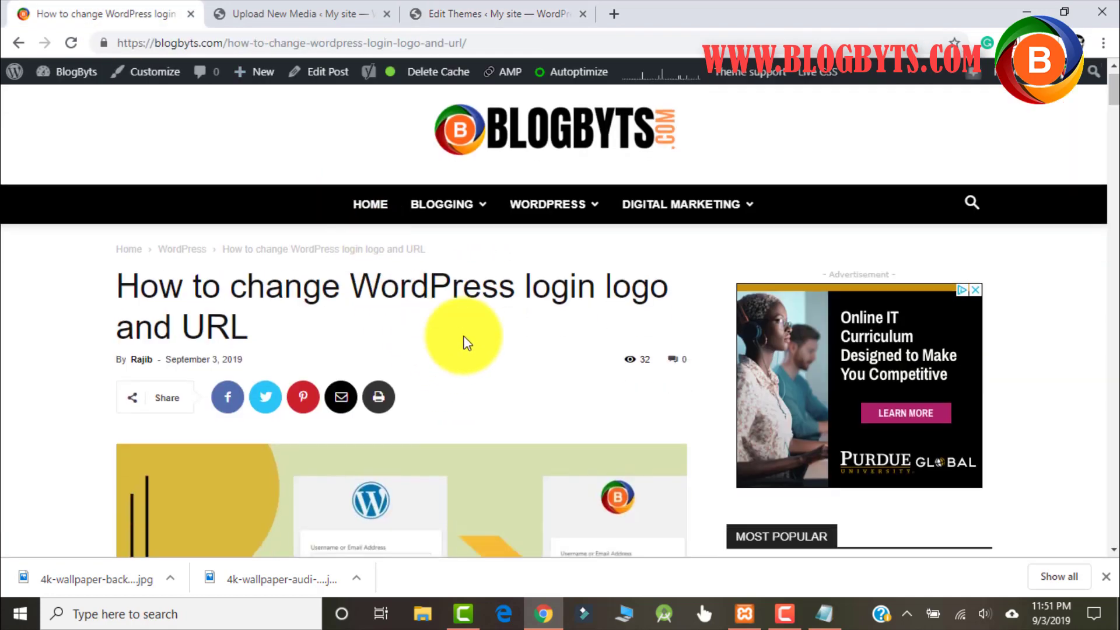
pyautogui.scroll(-15, 464, 329)
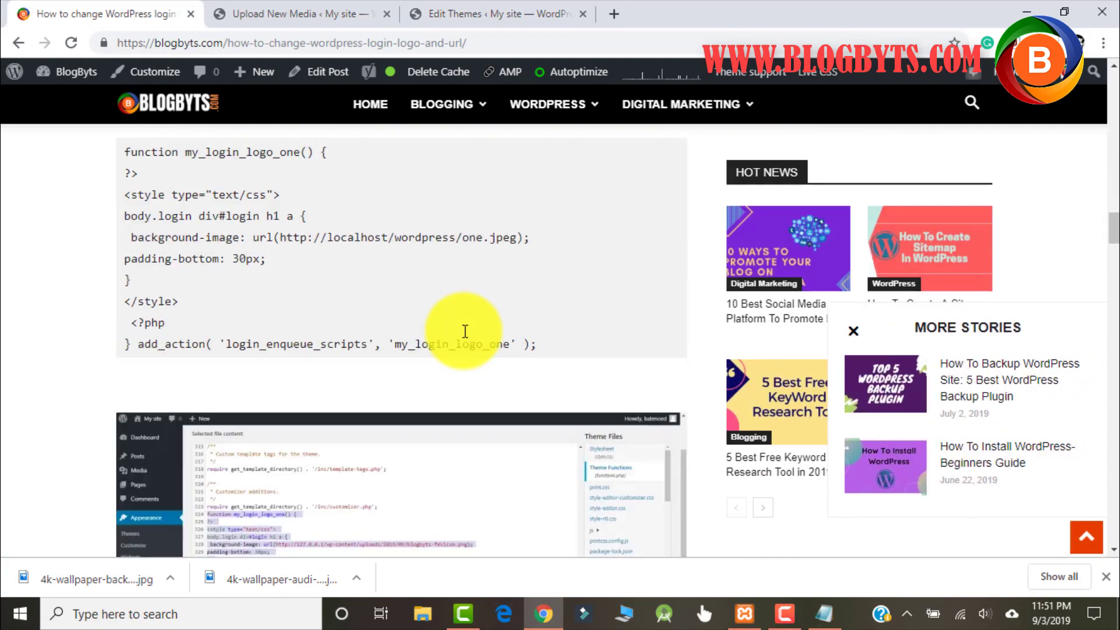
pyautogui.scroll(1, 558, 402)
pyautogui.moveTo(537, 387); pyautogui.dragTo(123, 197)
pyautogui.hotkey('ctrl', 'c')
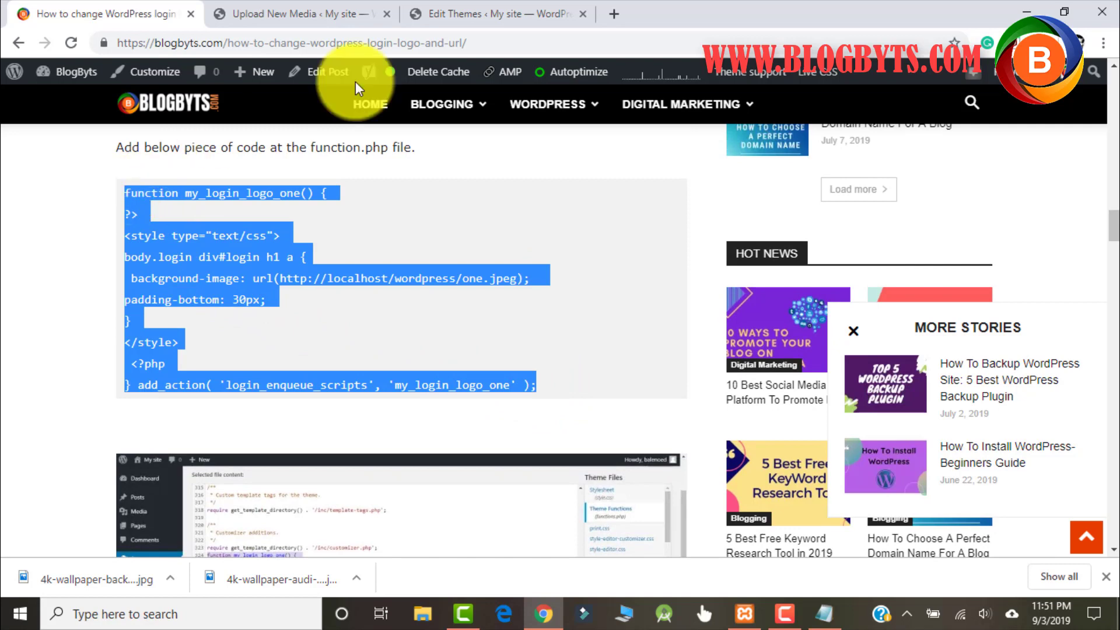
pyautogui.click(488, 11)
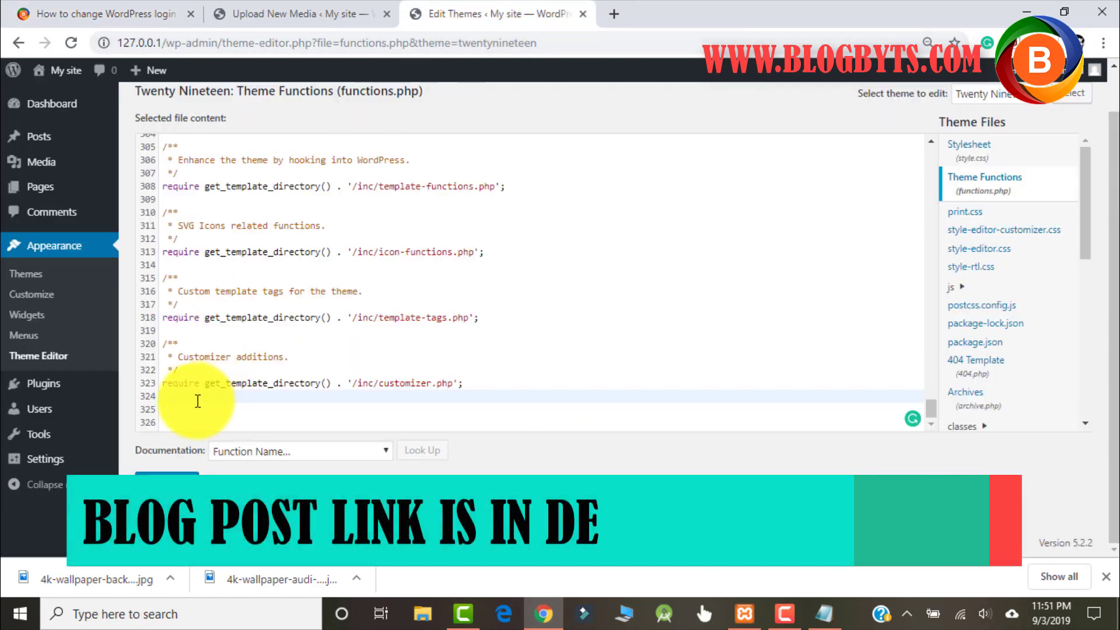
# Step: Paste the login-logo code at line 324, replacing the one.jpeg URL with the blogbyts-fevicon.png URL
pyautogui.hotkey('ctrl', 'v')
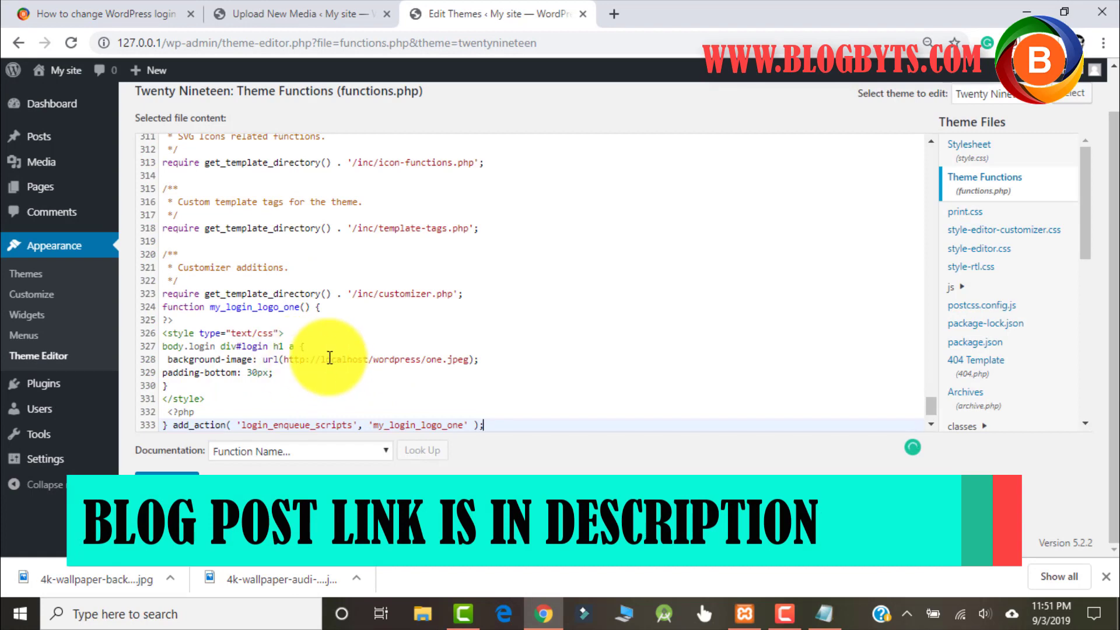
pyautogui.click(825, 618)
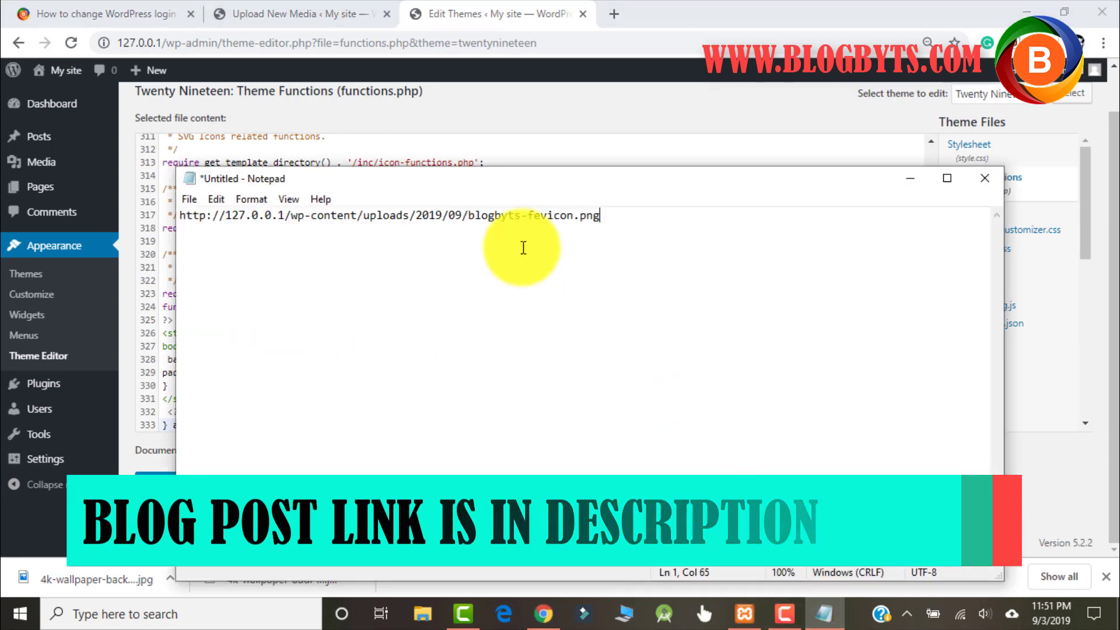
pyautogui.moveTo(610, 218); pyautogui.dragTo(171, 220)
pyautogui.hotkey('ctrl', 'c')
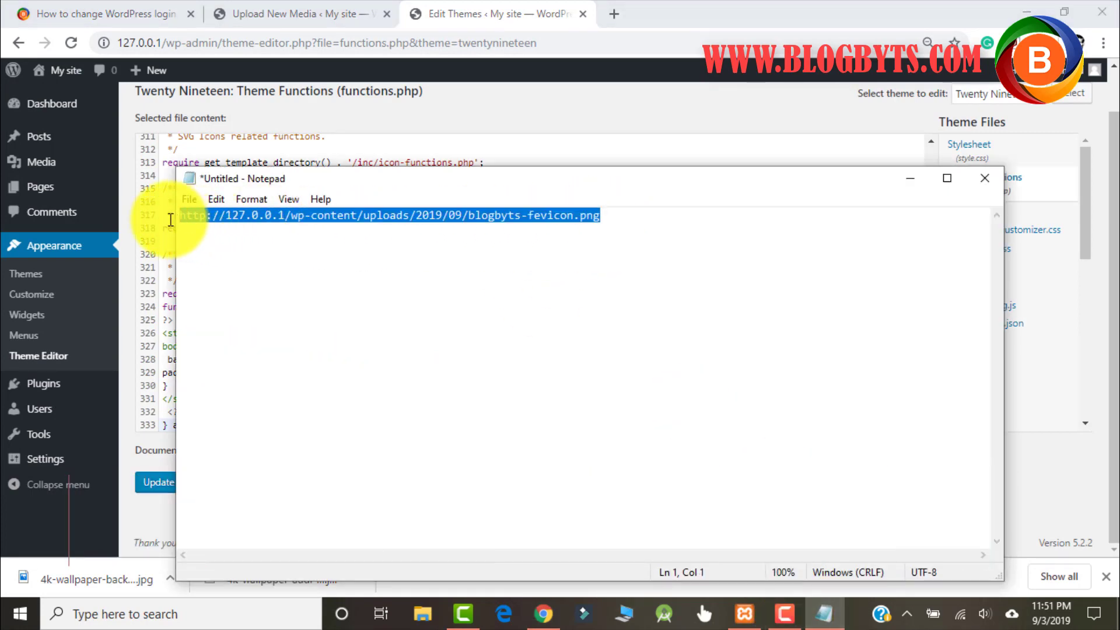
pyautogui.click(910, 178)
pyautogui.moveTo(469, 360); pyautogui.dragTo(284, 360)
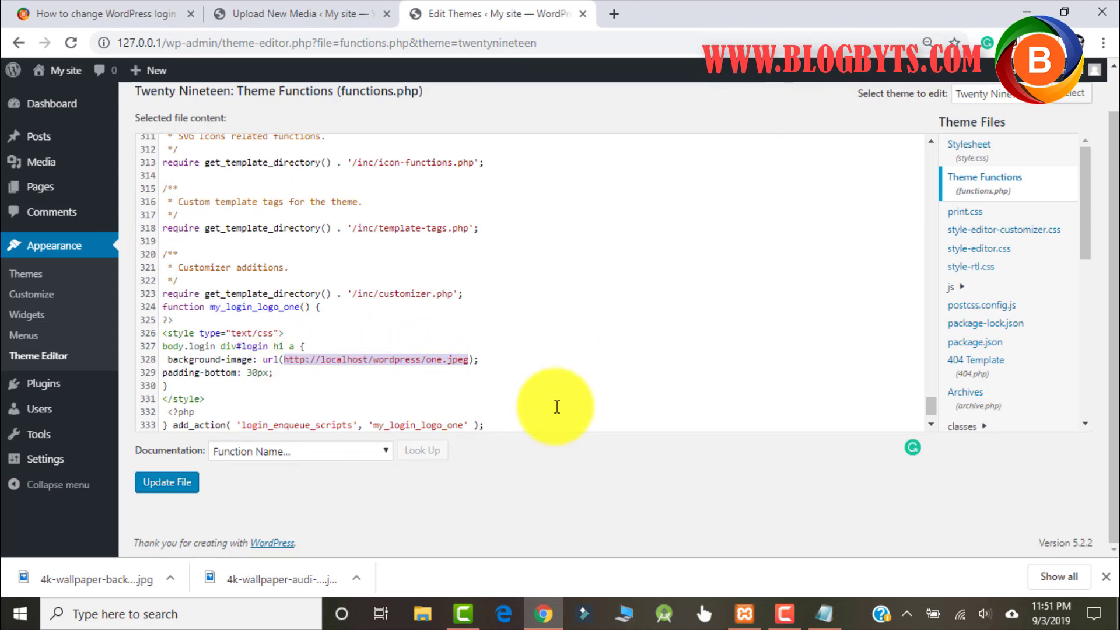
pyautogui.hotkey('ctrl', 'v')
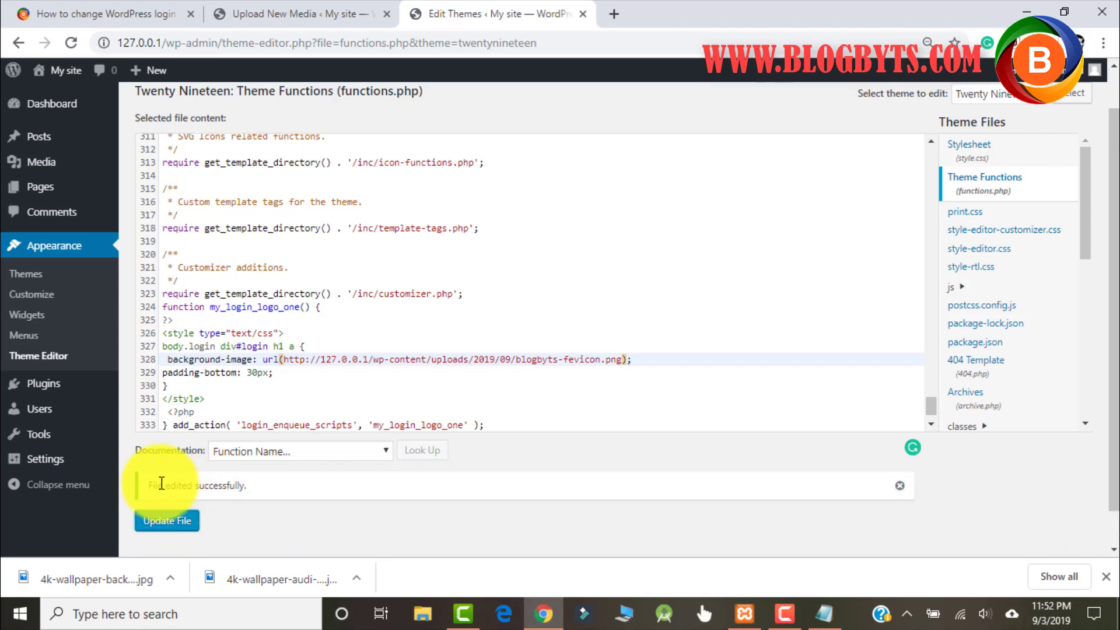
# Step: Check the 'File edited successfully' confirmation after saving functions.php
pyautogui.moveTo(149, 486); pyautogui.dragTo(255, 479)
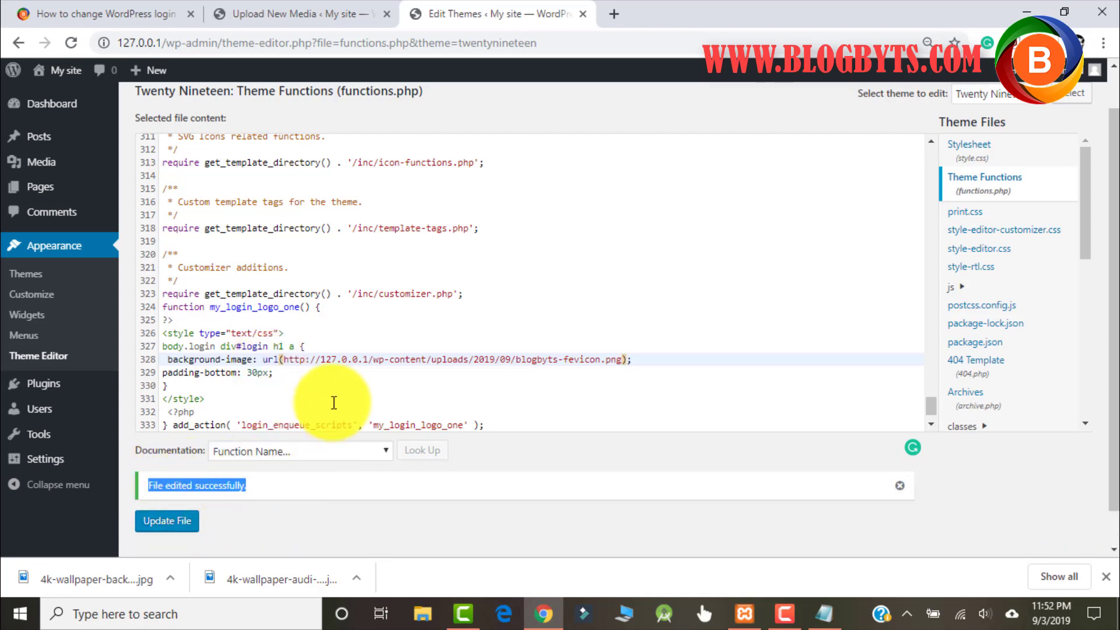
pyautogui.scroll(7, 334, 398)
pyautogui.scroll(5, 334, 397)
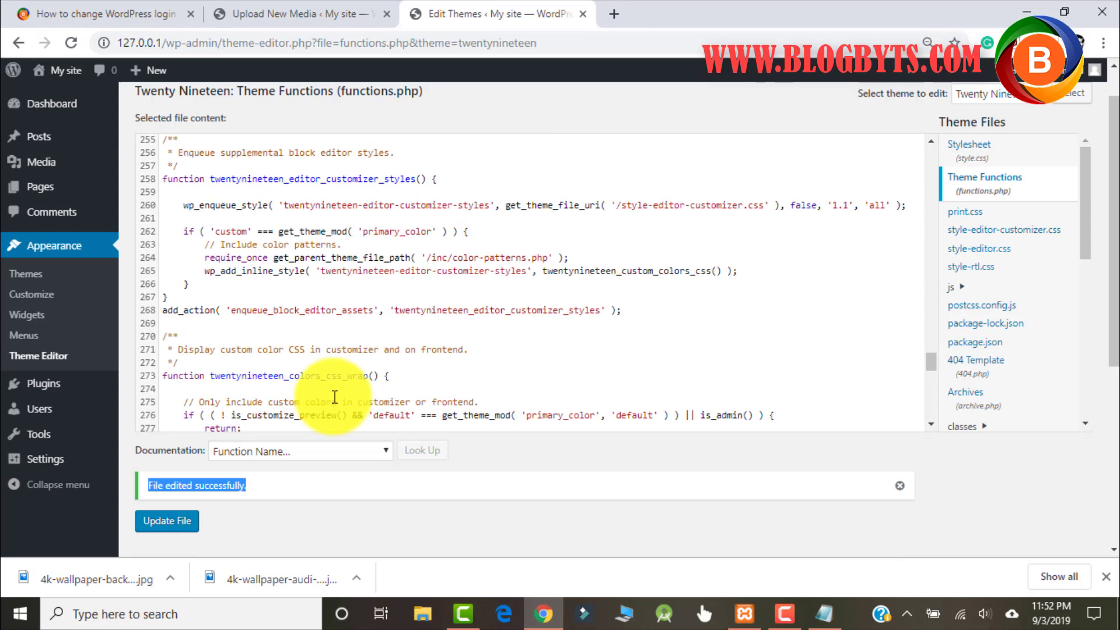
pyautogui.scroll(3, 335, 397)
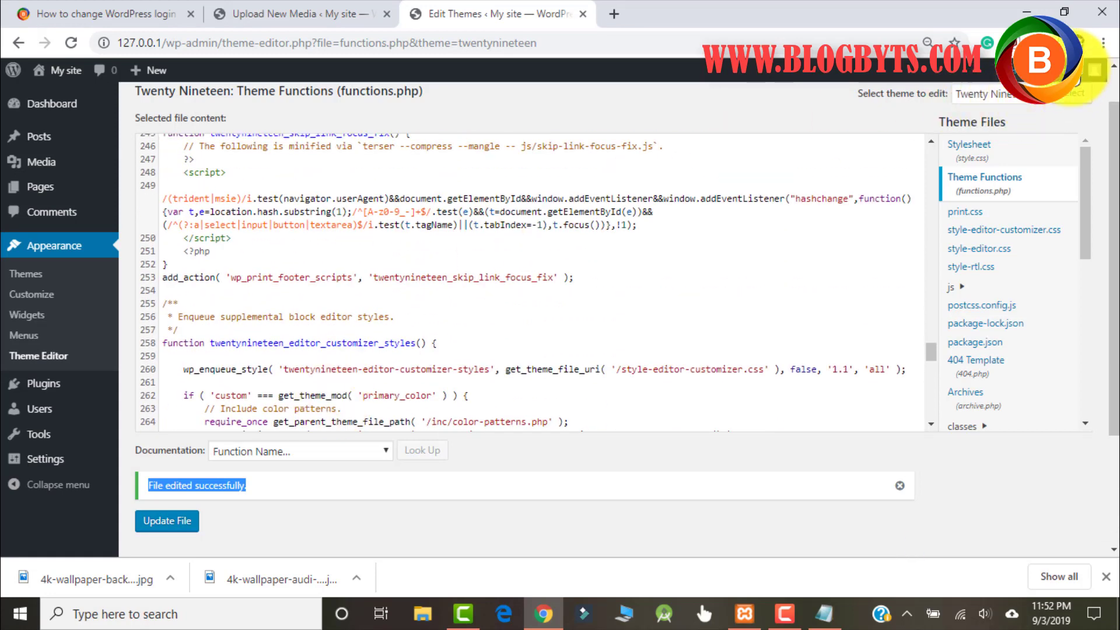
# Step: Log out from the admin-bar avatar menu, verify the BlogByts login logo, and sign back in
pyautogui.moveTo(1095, 70)
pyautogui.click(1009, 148)
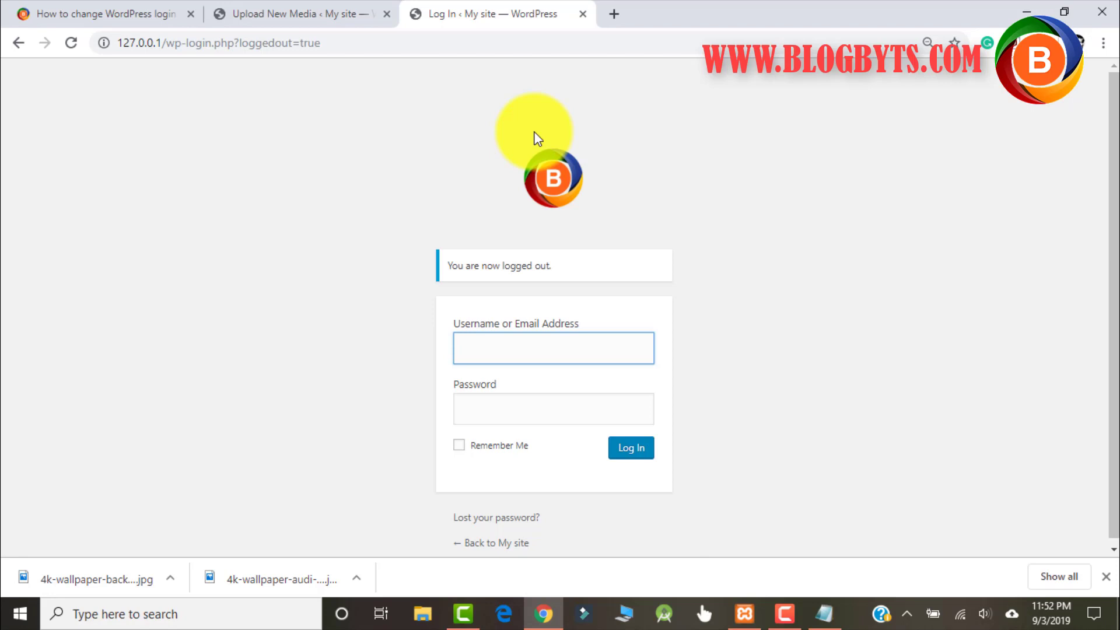
pyautogui.write('balenoed')
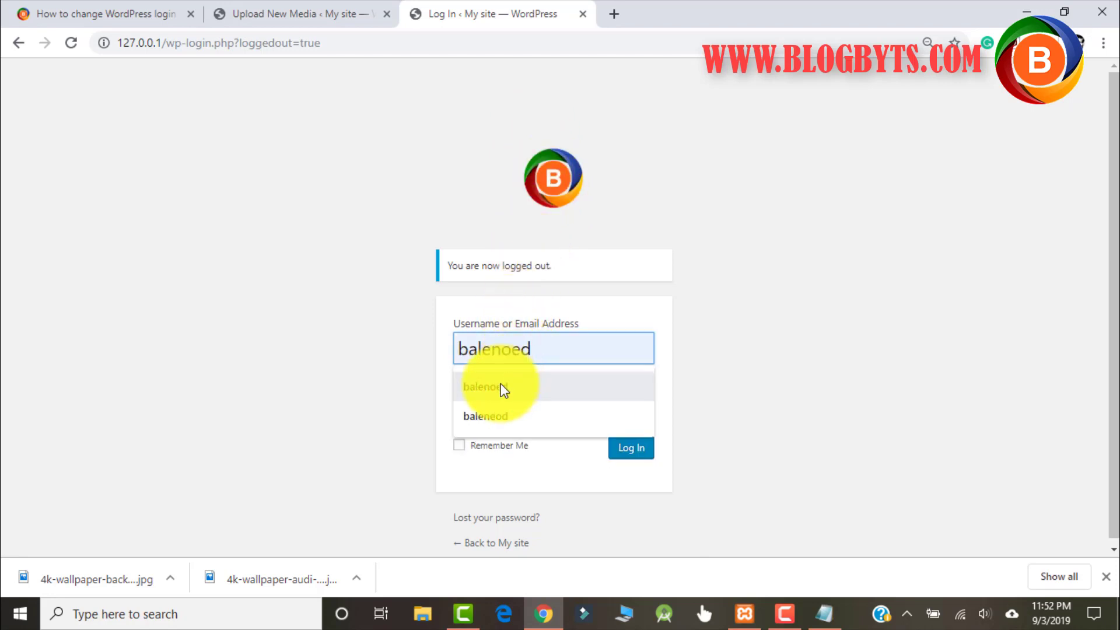
pyautogui.click(503, 389)
pyautogui.click(498, 407)
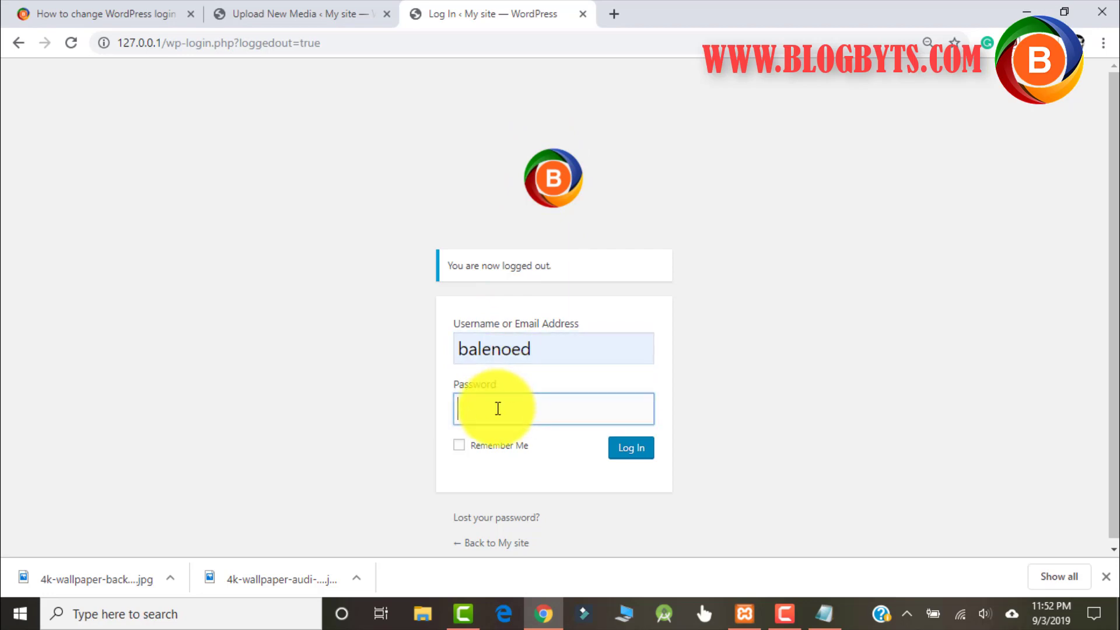
pyautogui.write('a')
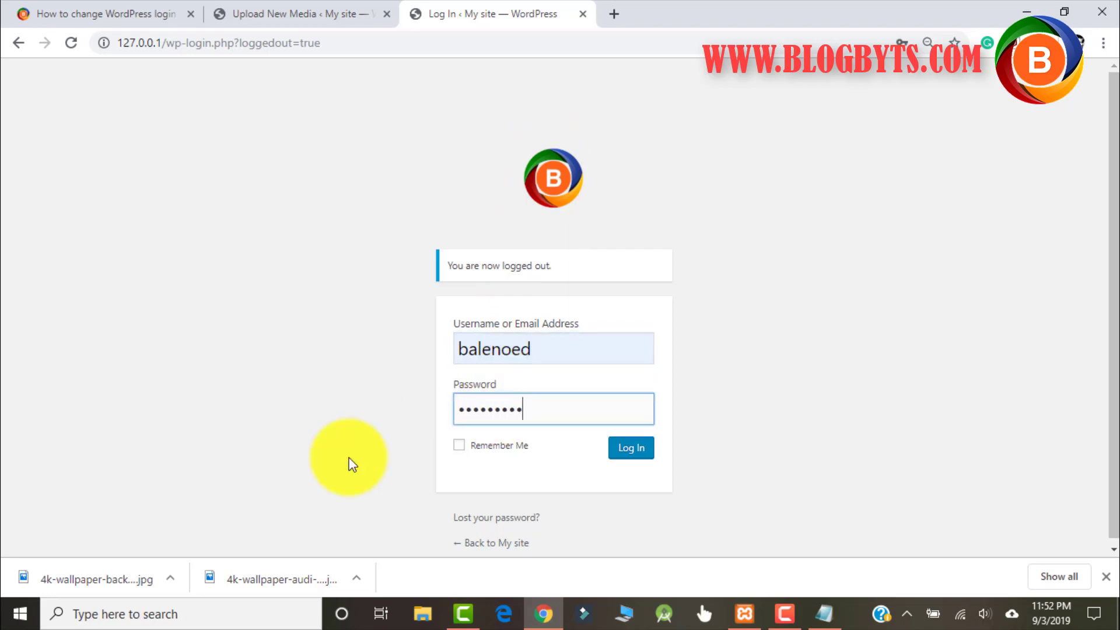
pyautogui.click(632, 450)
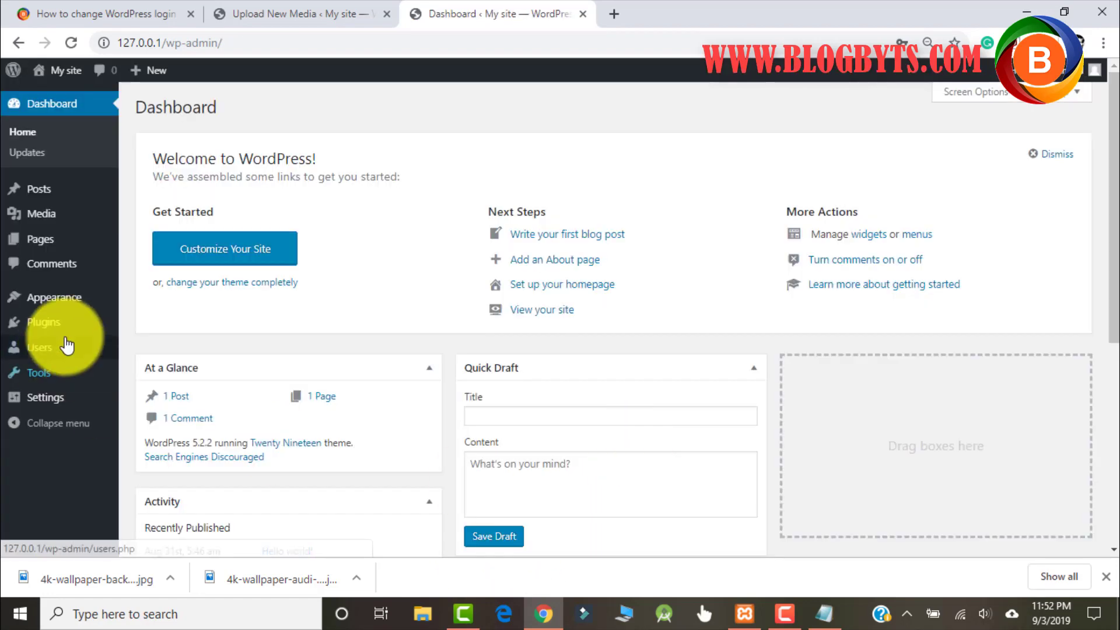
pyautogui.moveTo(68, 309)
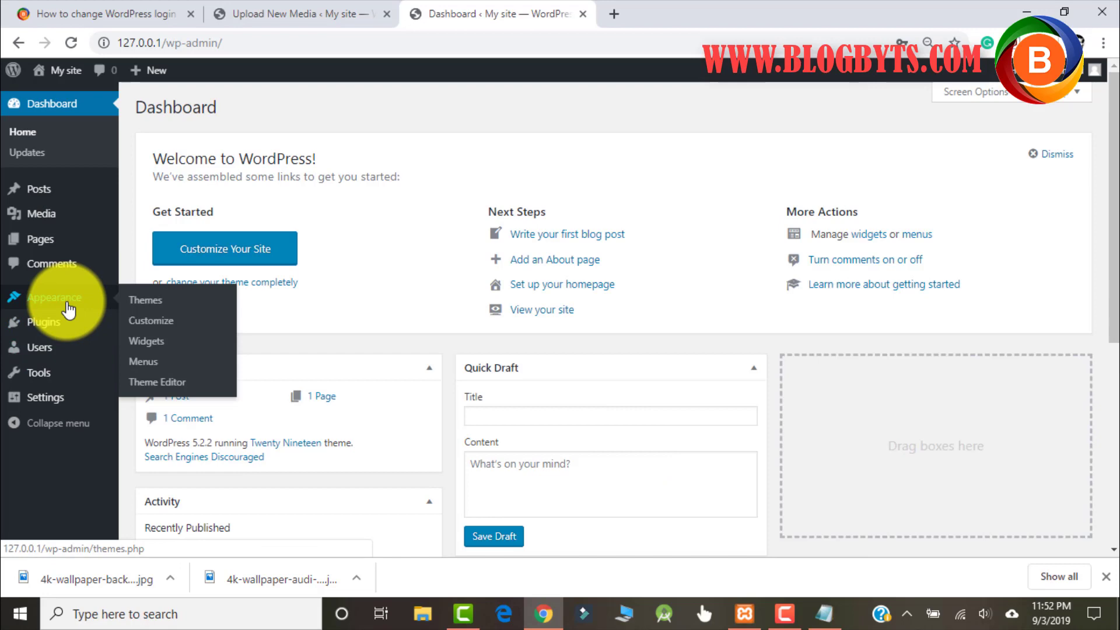
# Step: Delete the login-logo code on lines 324–333 of Twenty Nineteen's functions.php
pyautogui.click(157, 383)
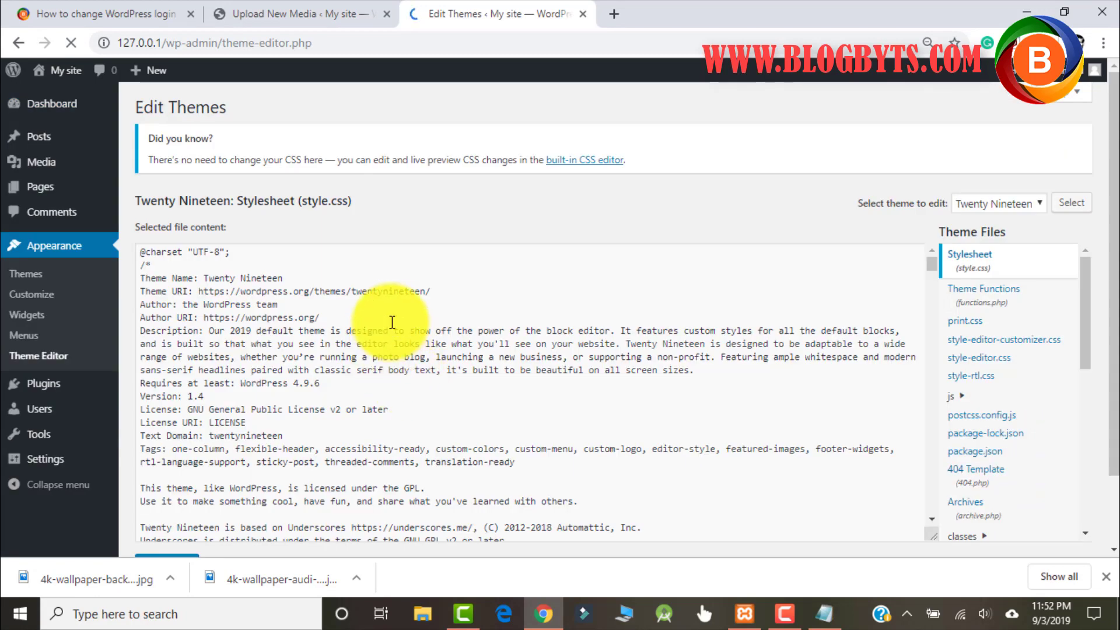
pyautogui.click(989, 298)
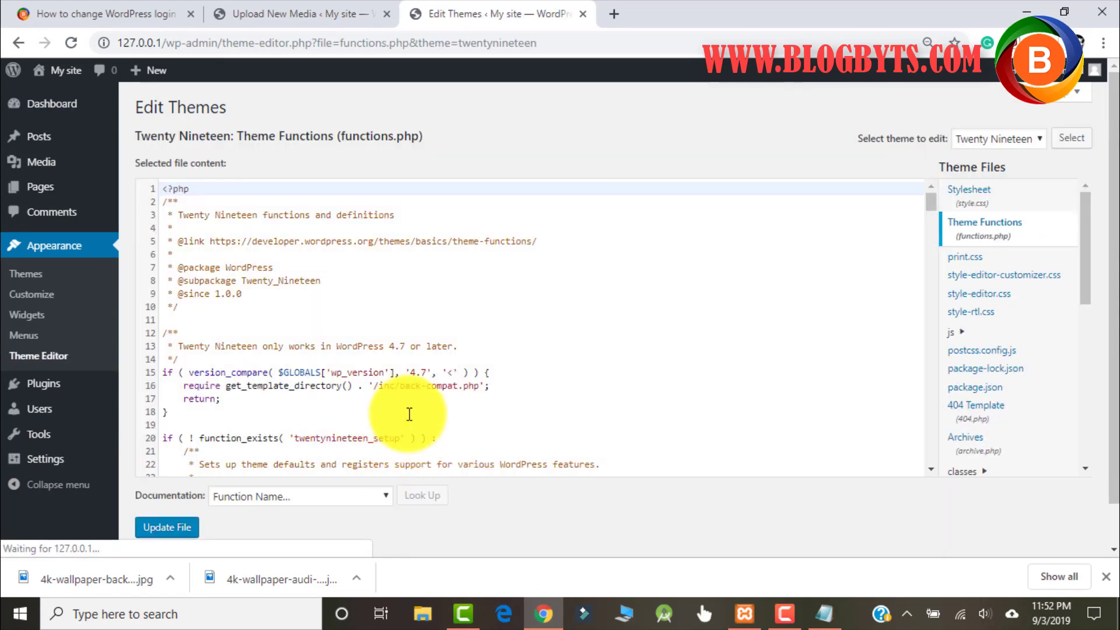
pyautogui.scroll(-20, 410, 414)
pyautogui.scroll(-20, 436, 362)
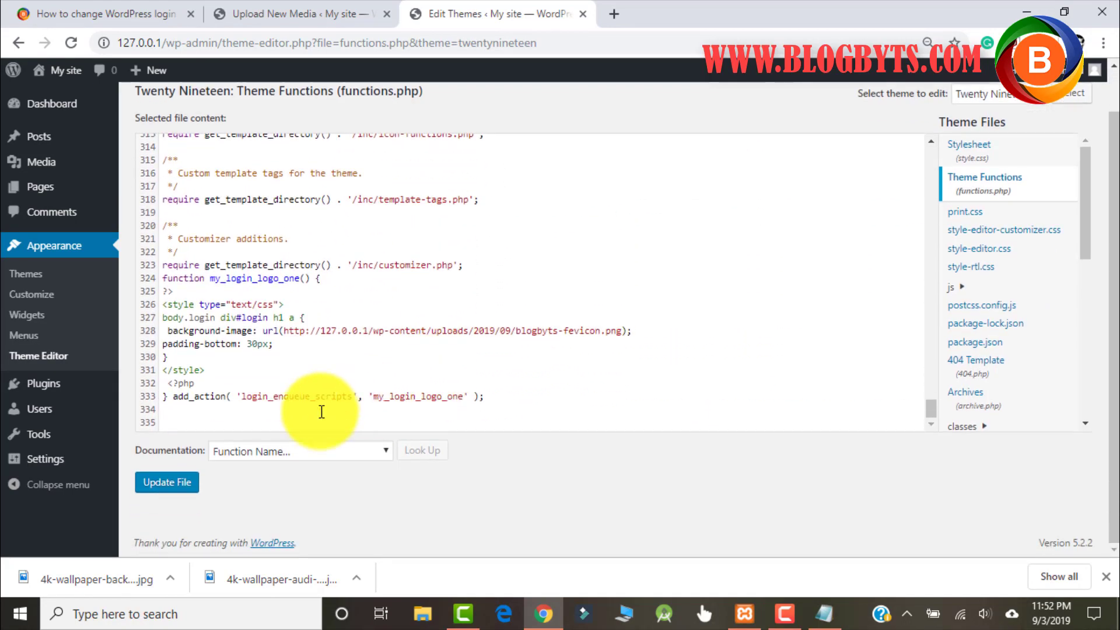
pyautogui.moveTo(502, 400); pyautogui.dragTo(163, 277)
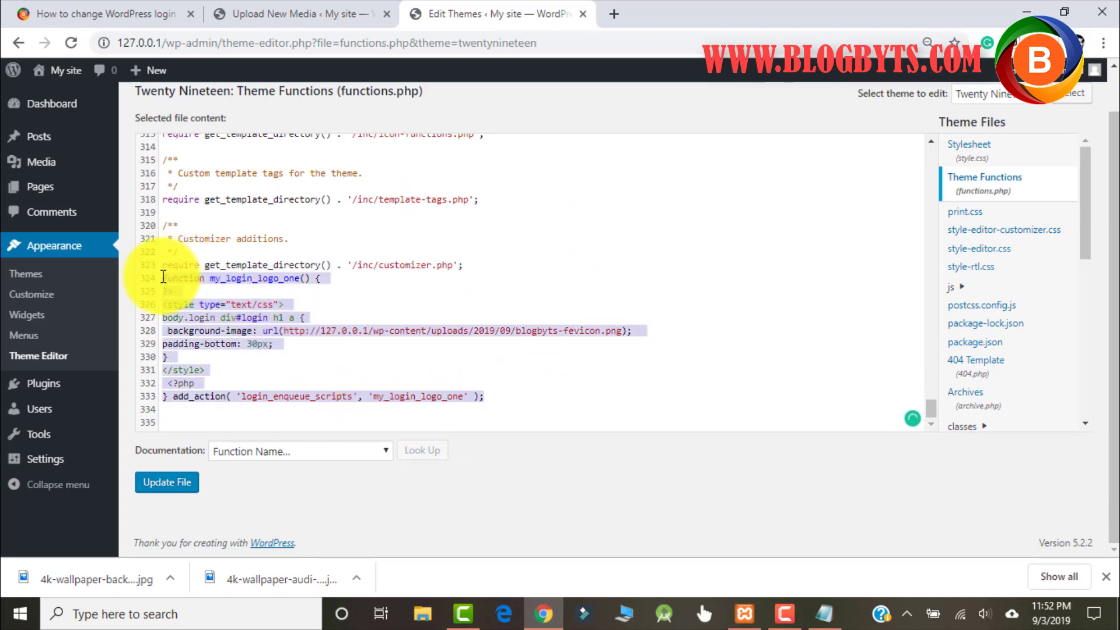
pyautogui.press('Delete')
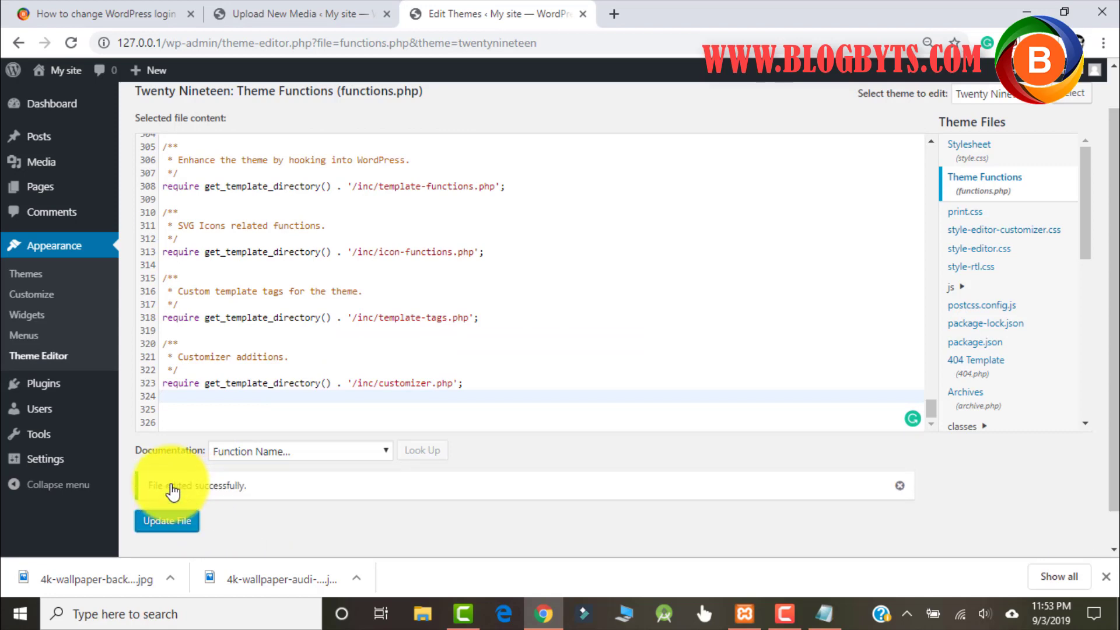
# Step: Log out to see the default WordPress logo on the login page, then sign back in with the saved username
pyautogui.moveTo(1093, 70)
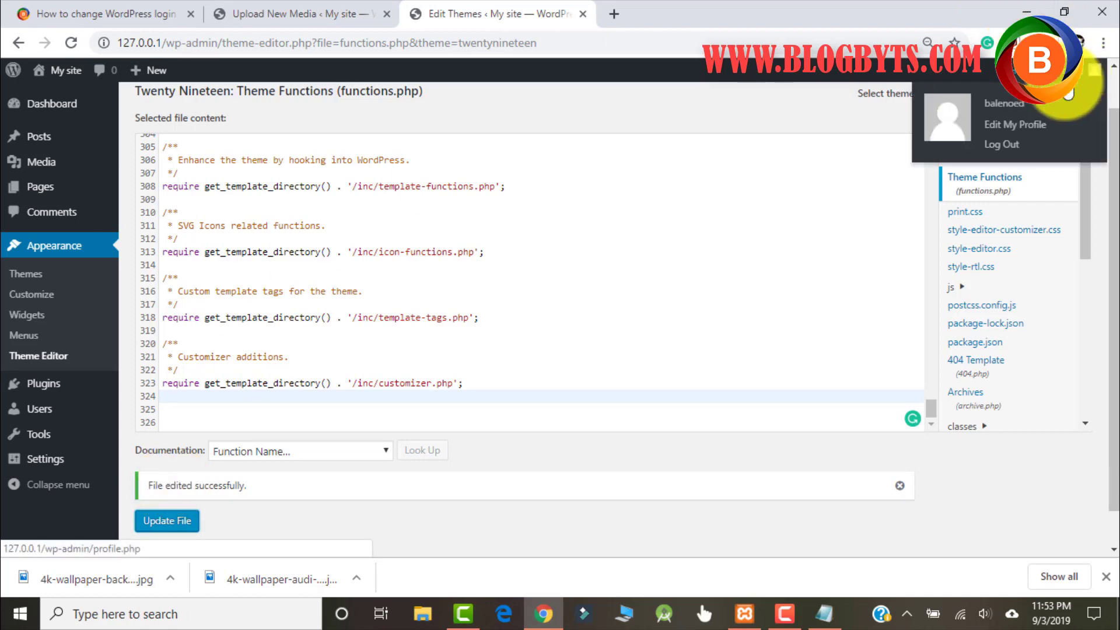
pyautogui.click(1021, 148)
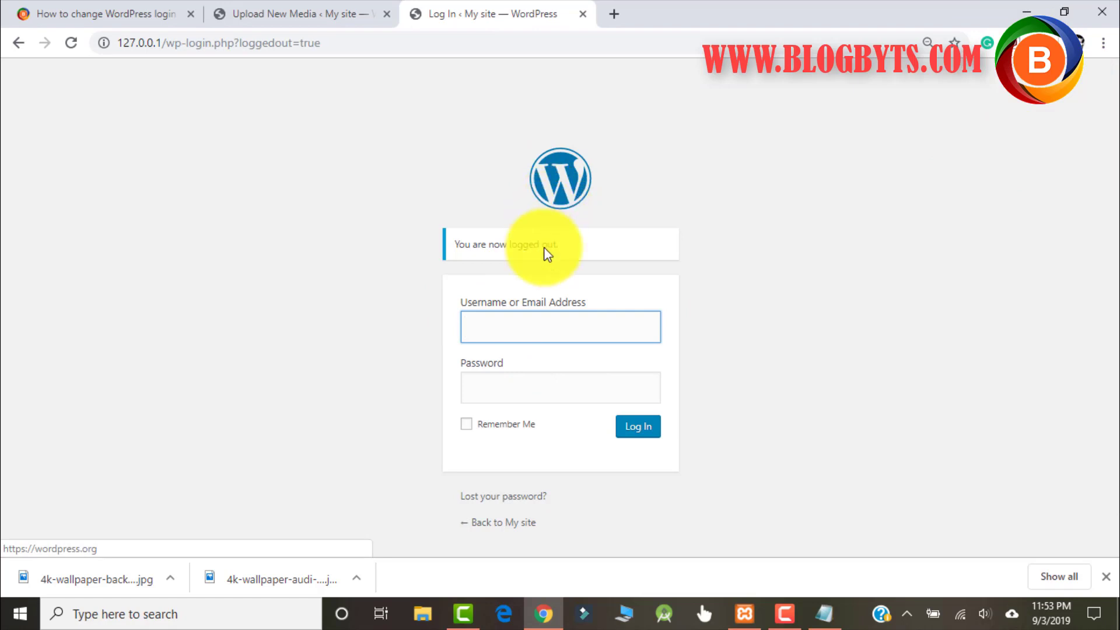
pyautogui.write('balenoed')
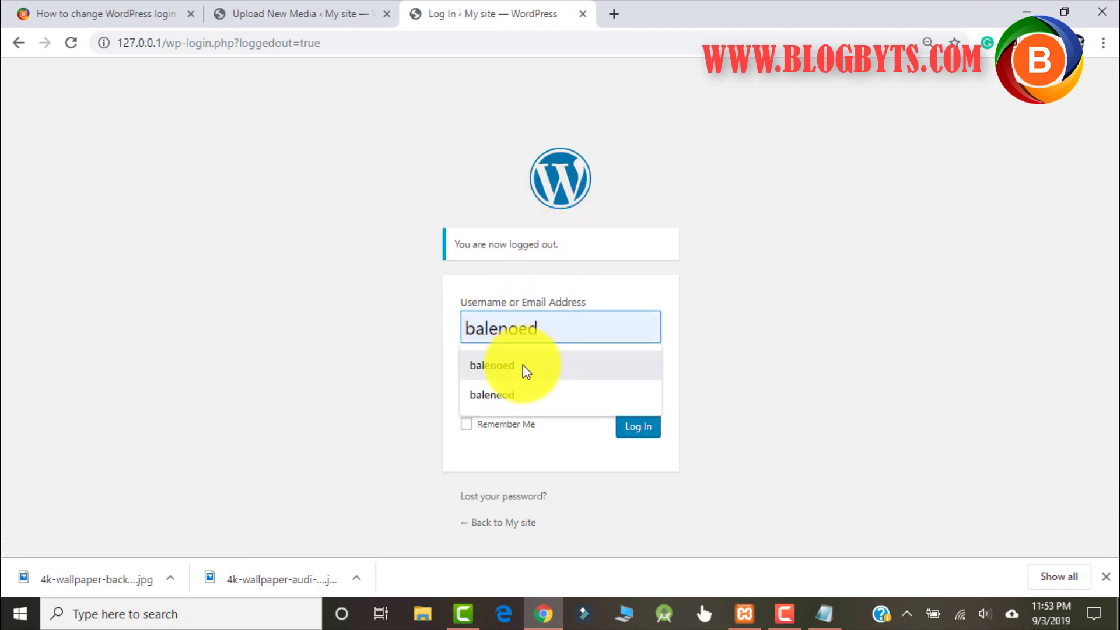
pyautogui.click(522, 365)
pyautogui.click(517, 378)
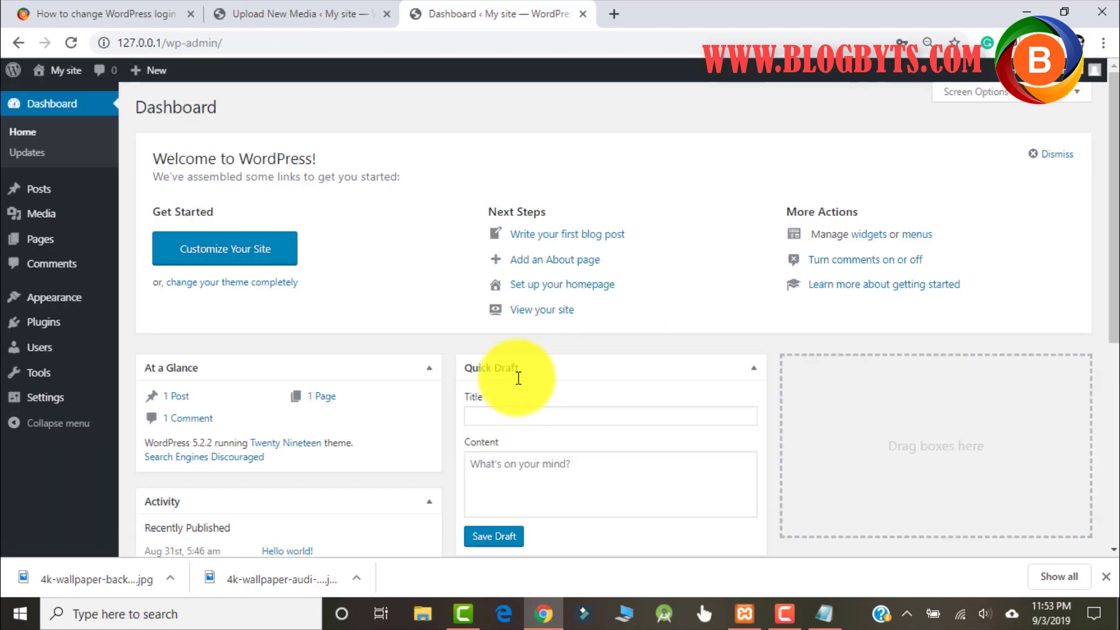
# Step: Search the plugin directory for 'uber login logo', then install and activate Uber Login Logo
pyautogui.moveTo(75, 305)
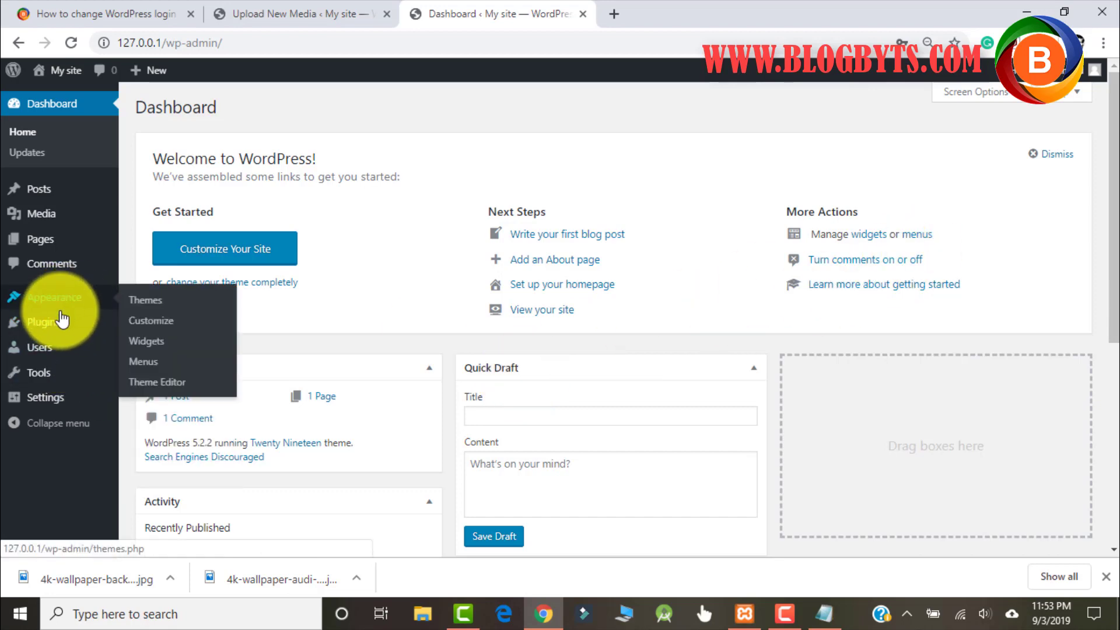
pyautogui.click(146, 350)
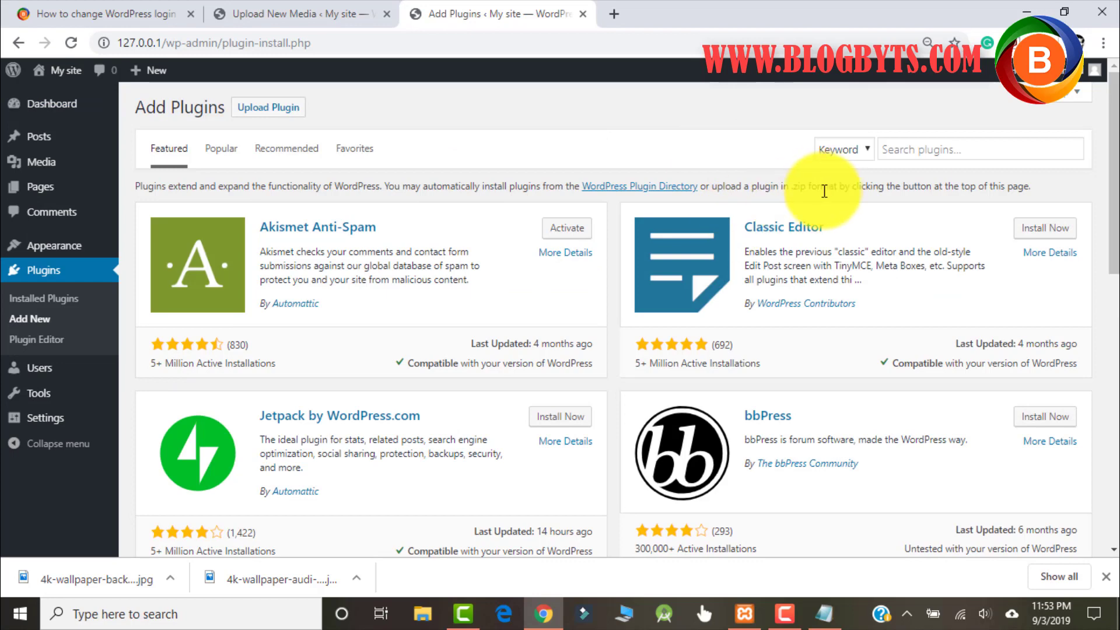
pyautogui.click(924, 149)
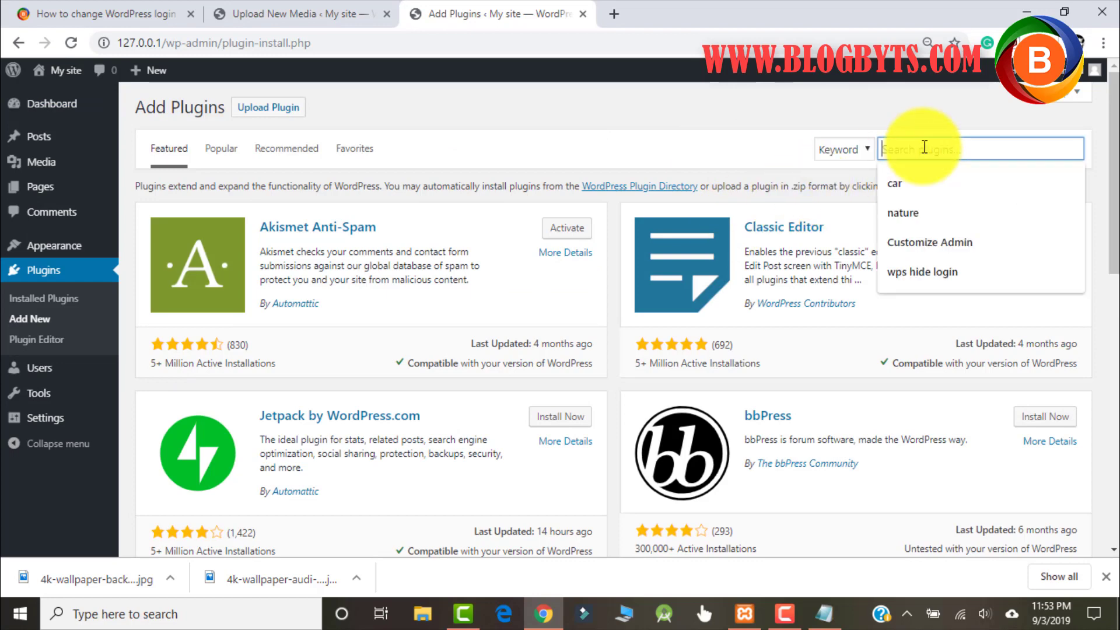
pyautogui.write('uber log')
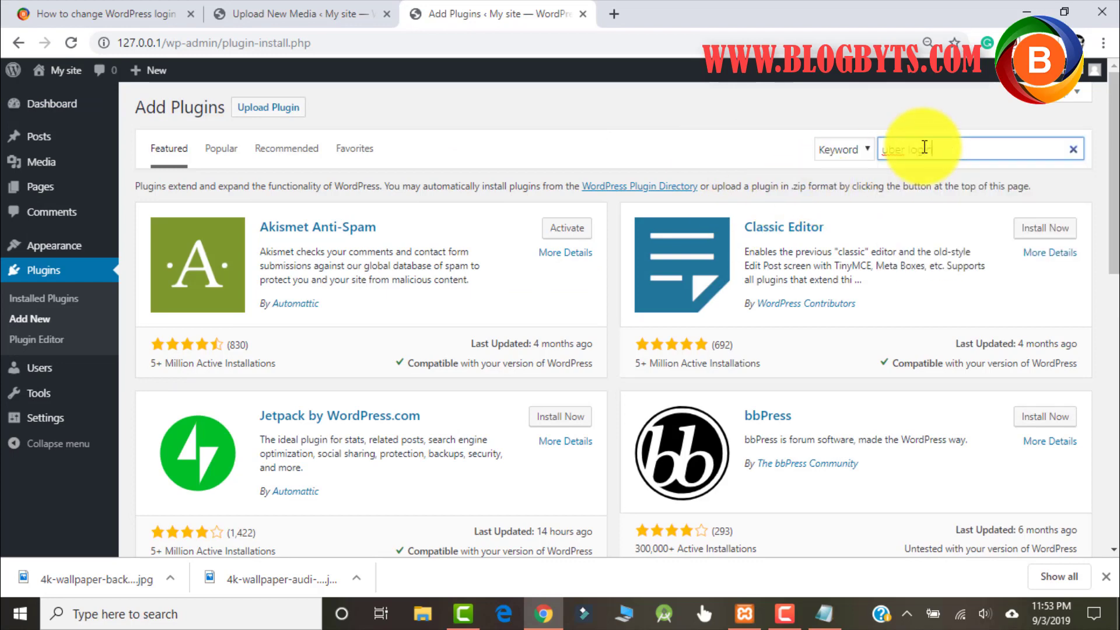
pyautogui.write('in logo')
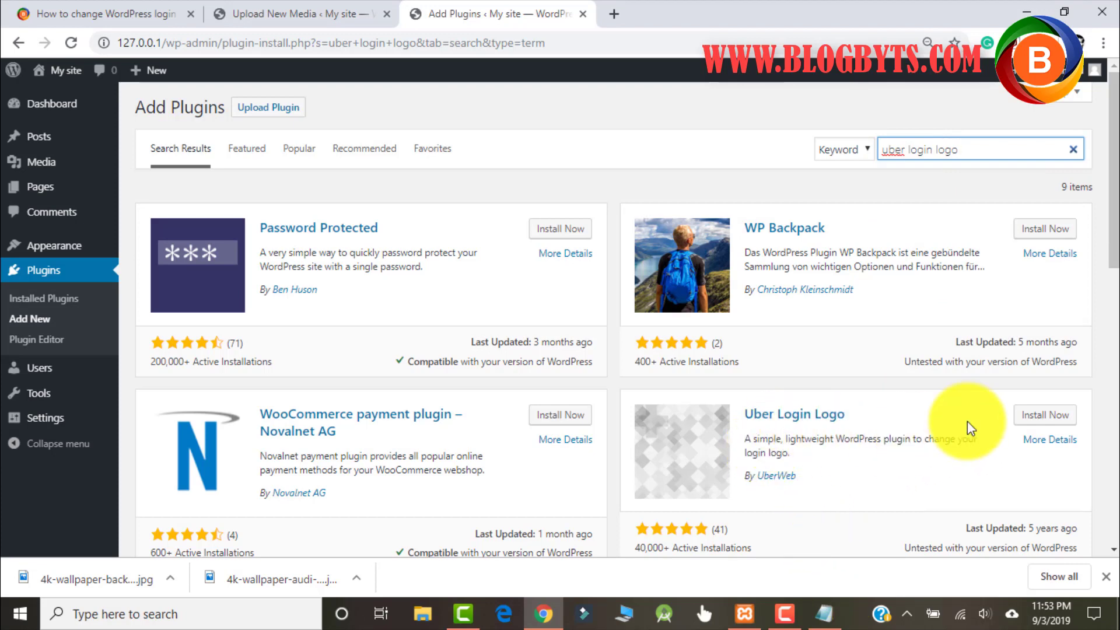
pyautogui.click(1044, 416)
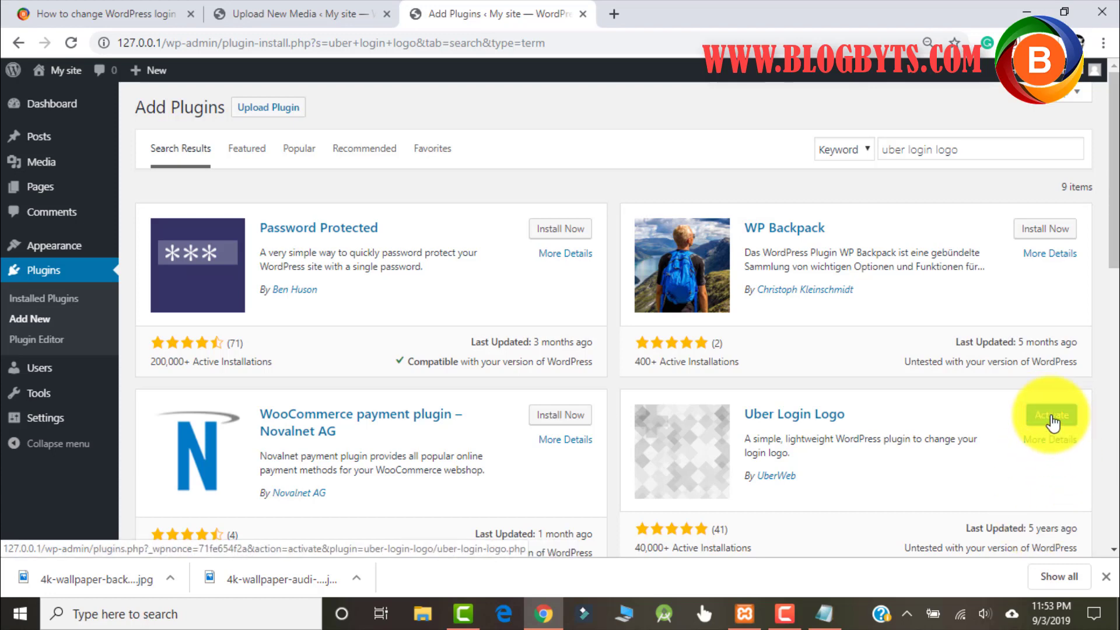
pyautogui.click(1052, 418)
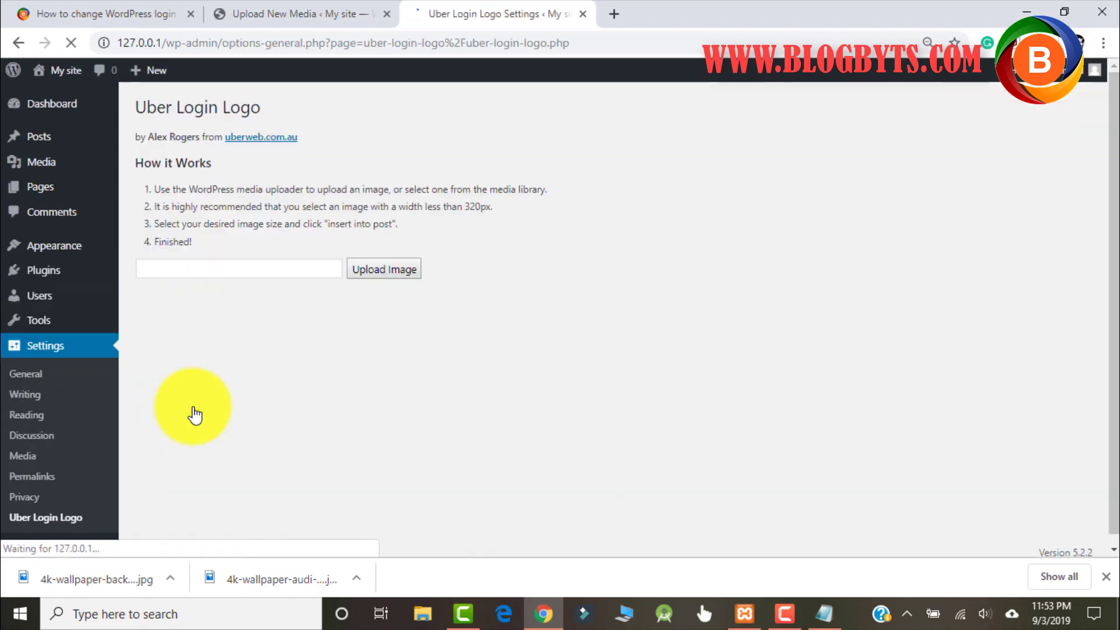
# Step: Choose blogbyts-fevicon.png from the Media Library as the Uber Login Logo image
pyautogui.click(378, 269)
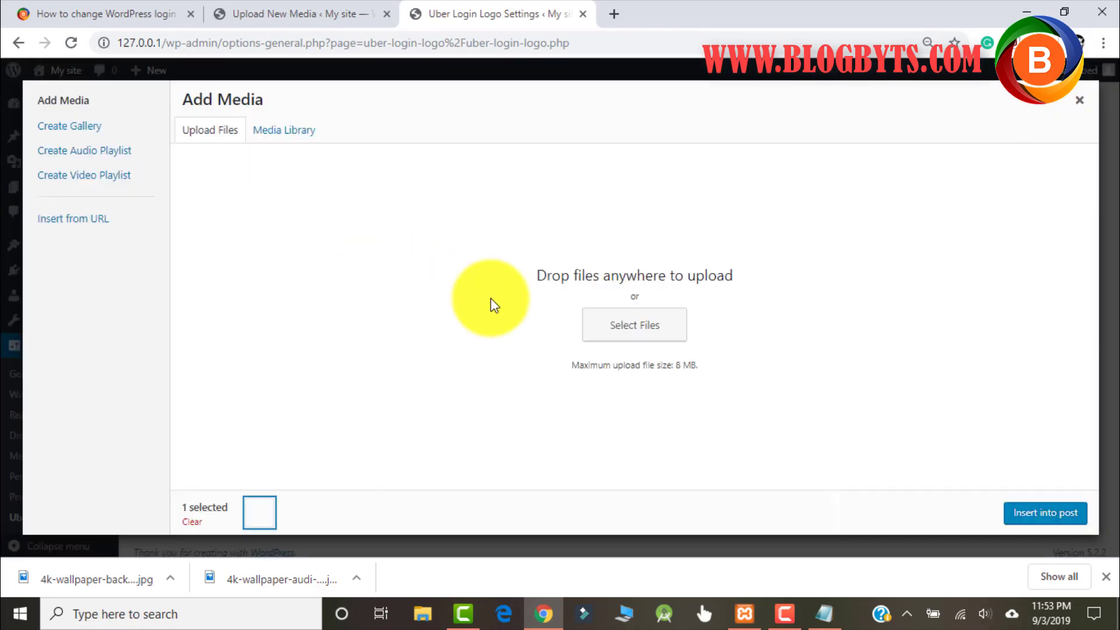
pyautogui.click(290, 137)
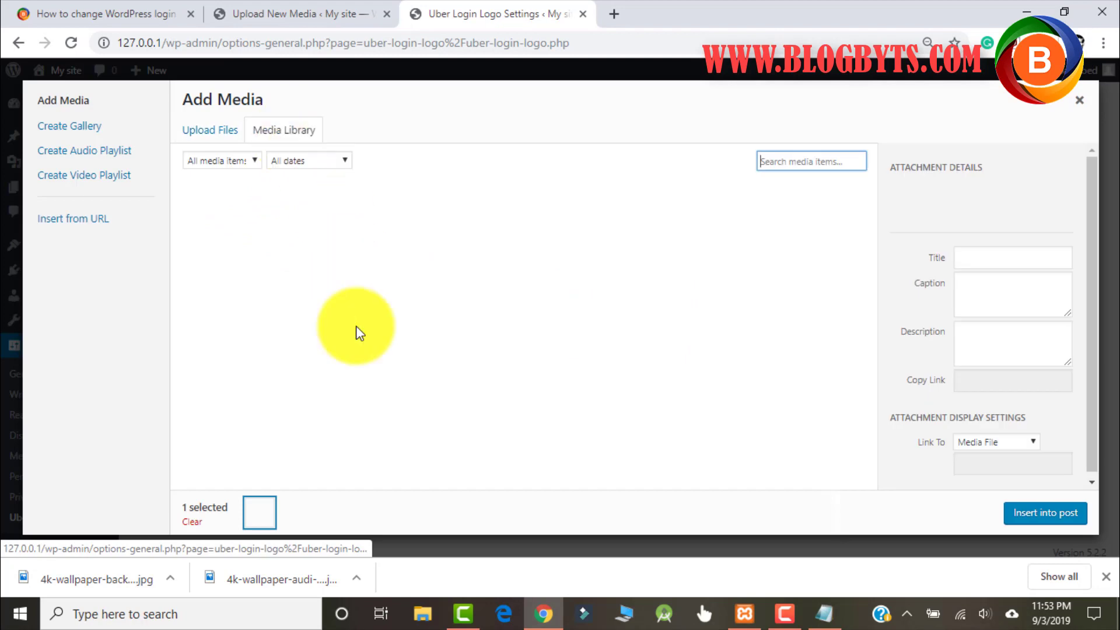
pyautogui.click(232, 239)
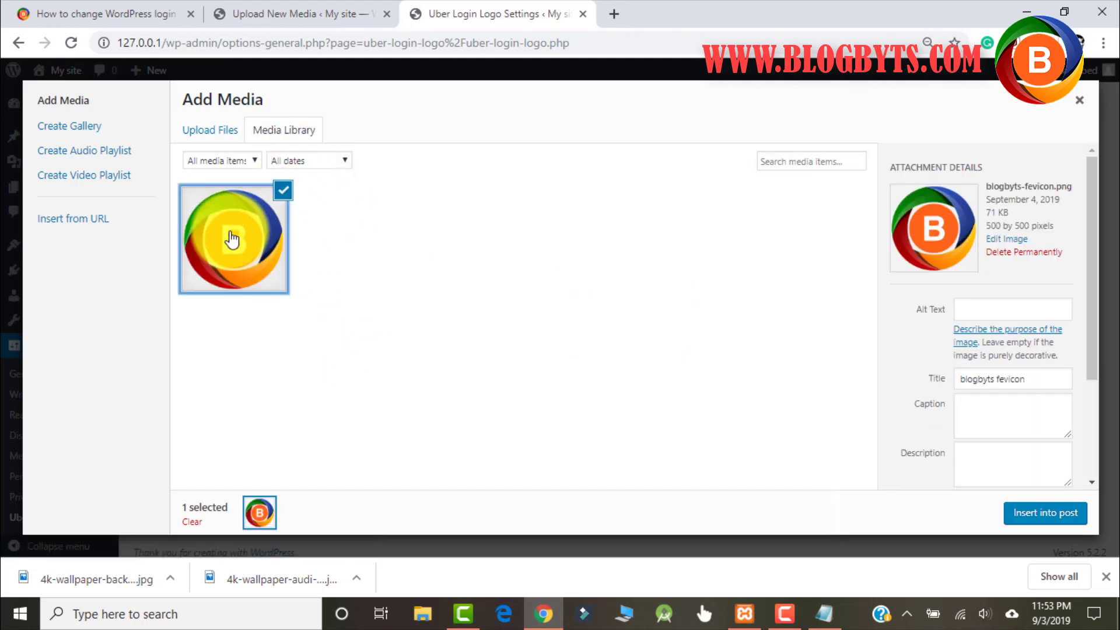
pyautogui.click(1039, 521)
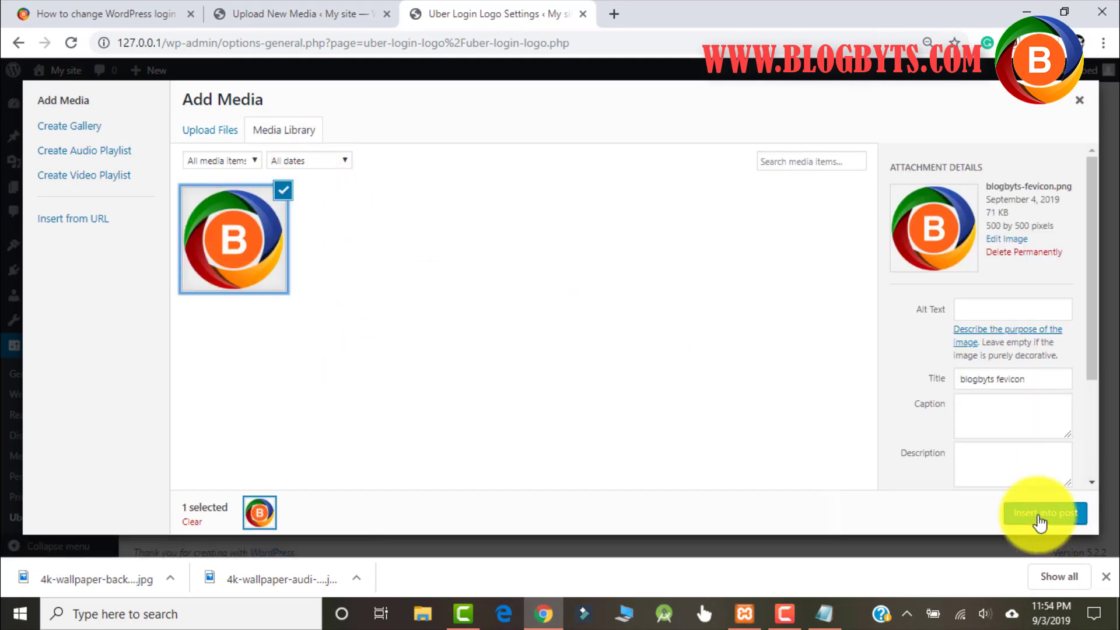
pyautogui.scroll(-1, 333, 338)
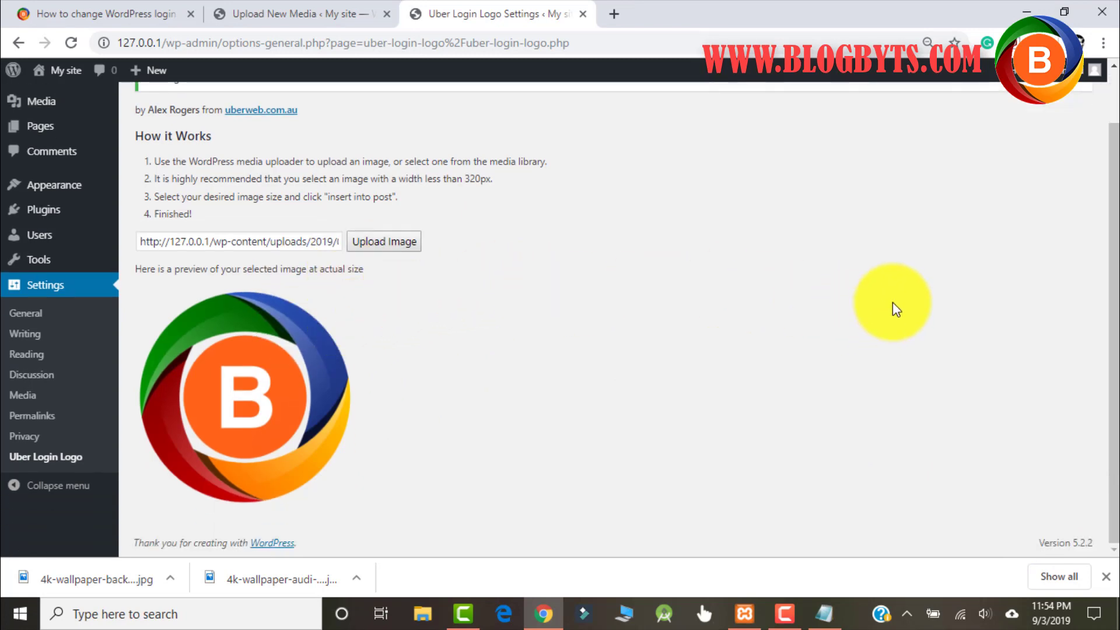
pyautogui.scroll(1, 896, 295)
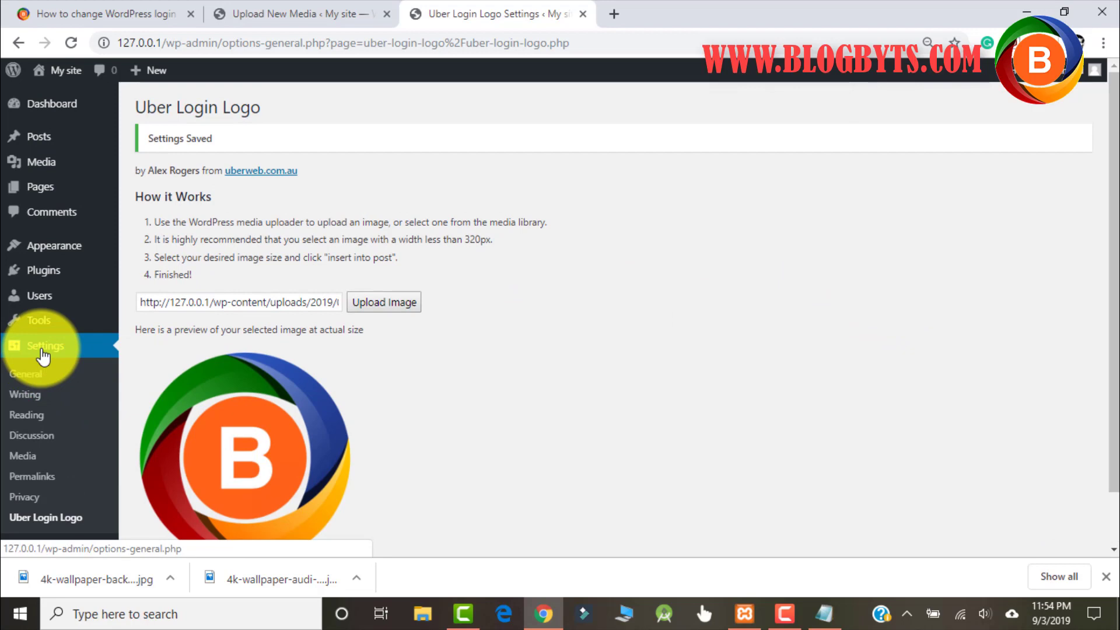
pyautogui.click(72, 111)
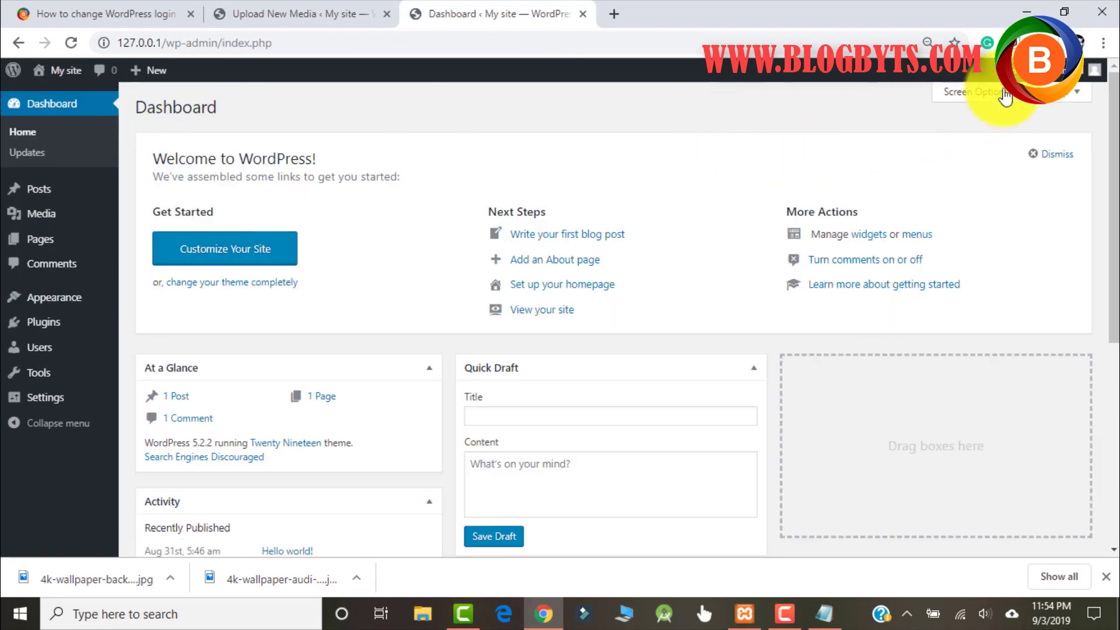
# Step: Log out and check that the BlogByts logo now appears above the login form
pyautogui.moveTo(1091, 70)
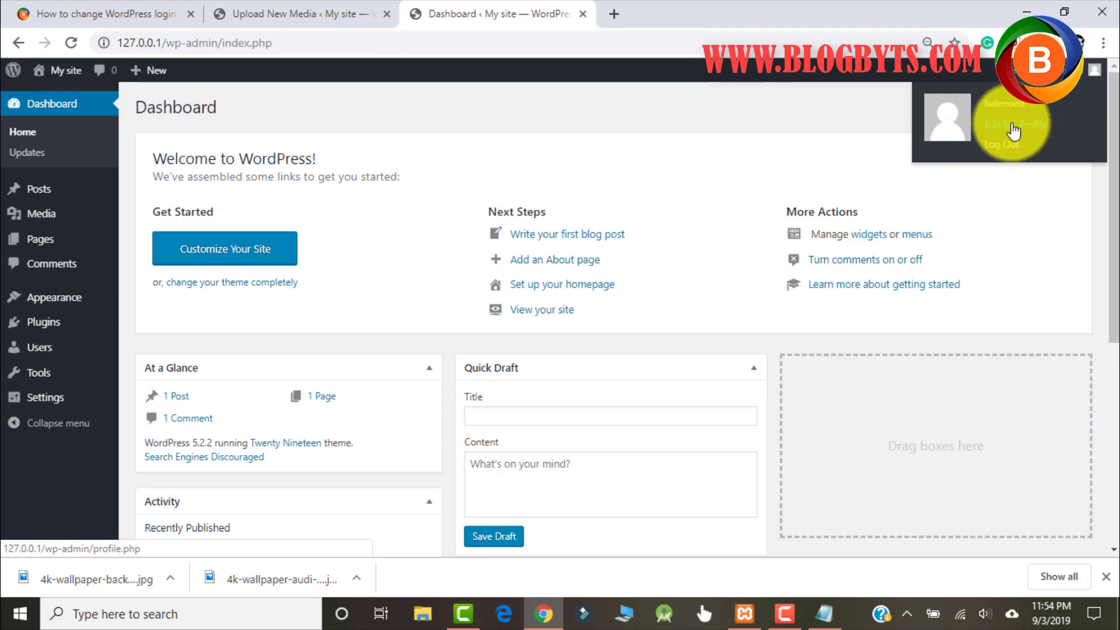
pyautogui.click(1009, 150)
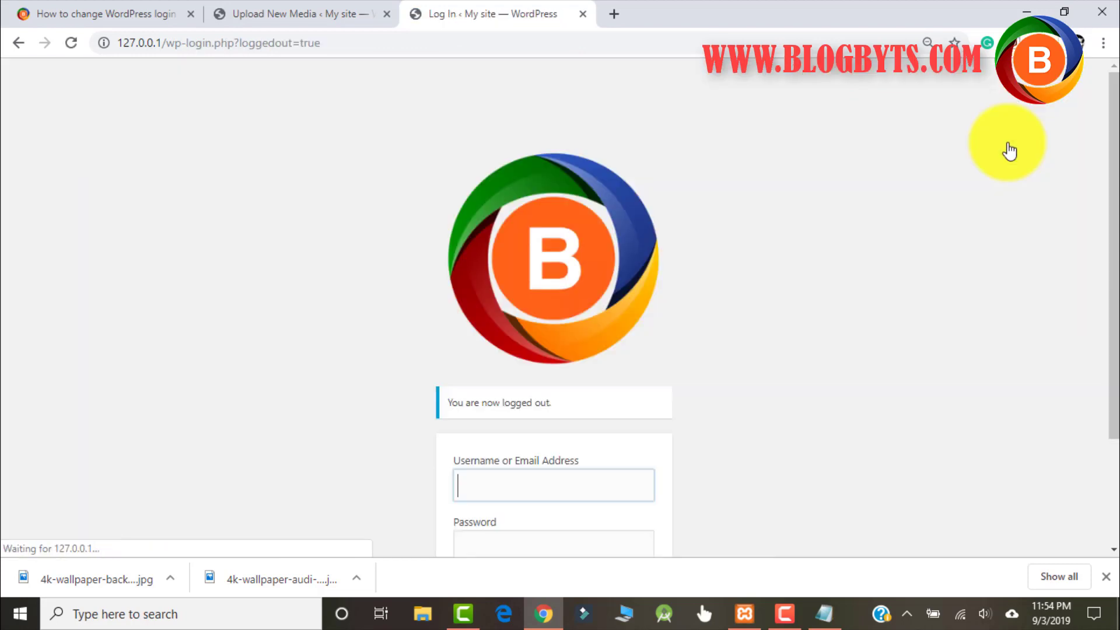
pyautogui.scroll(3, 582, 245)
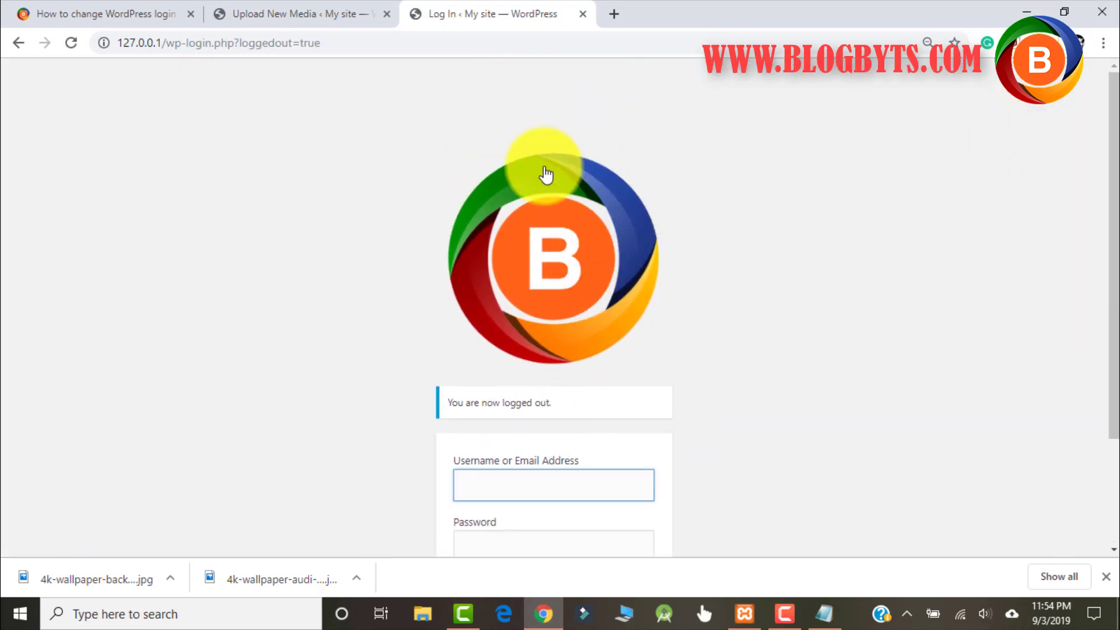
pyautogui.scroll(-3, 677, 236)
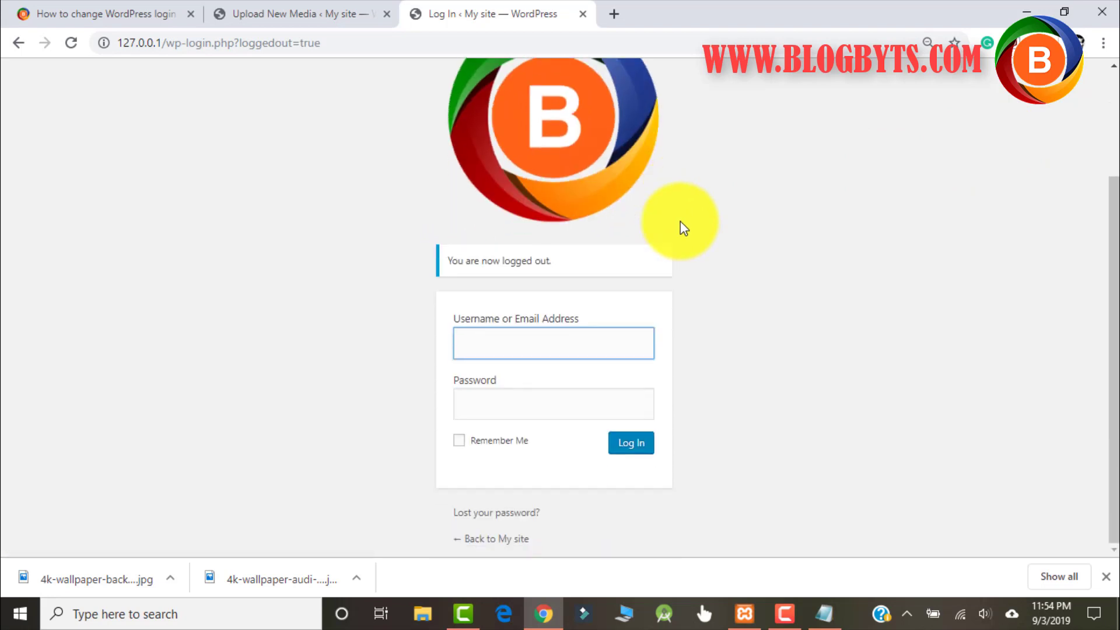
pyautogui.scroll(2, 674, 166)
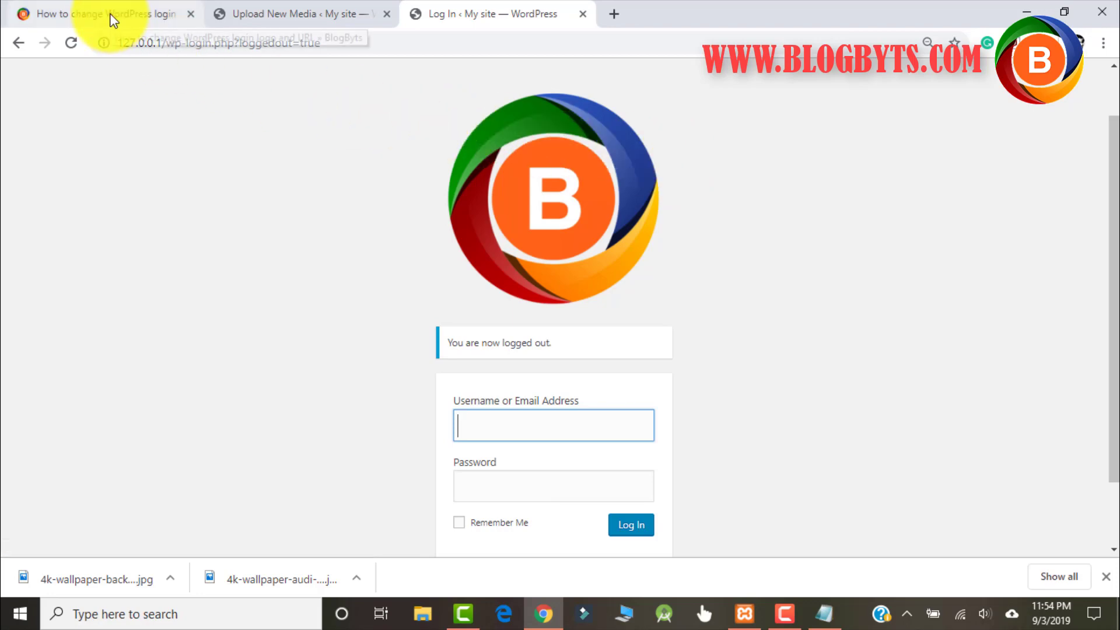
# Step: Return to the BlogByts tutorial tab and read through the plugin sections down to Related Articles
pyautogui.hotkey('ctrl', '1')
pyautogui.scroll(1, 275, 438)
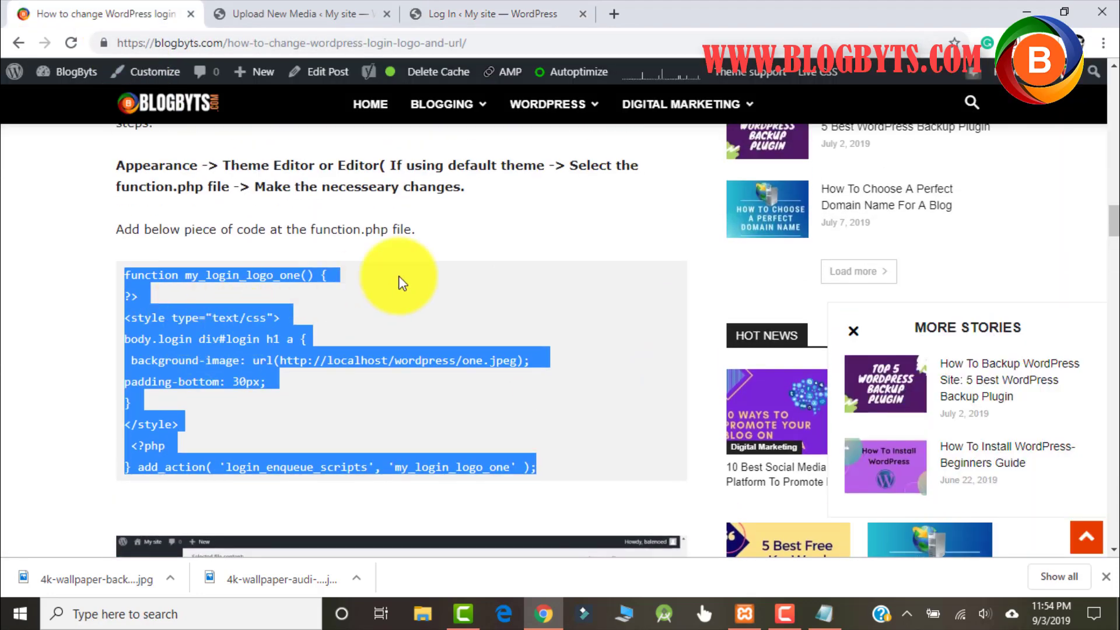
pyautogui.scroll(-4, 393, 275)
pyautogui.scroll(-15, 414, 273)
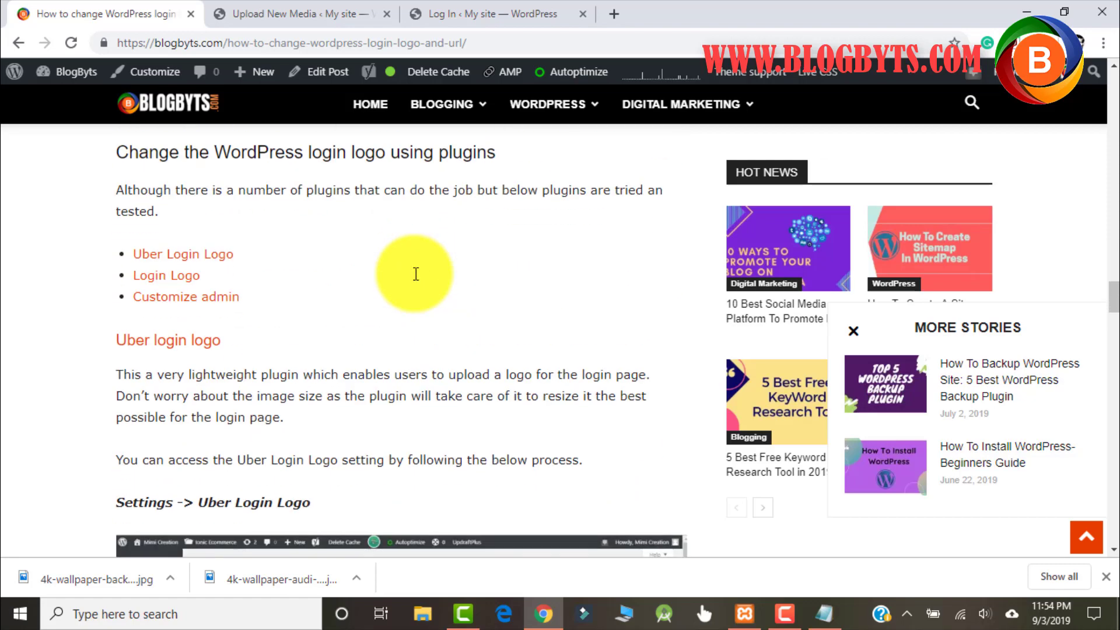
pyautogui.scroll(-6, 367, 281)
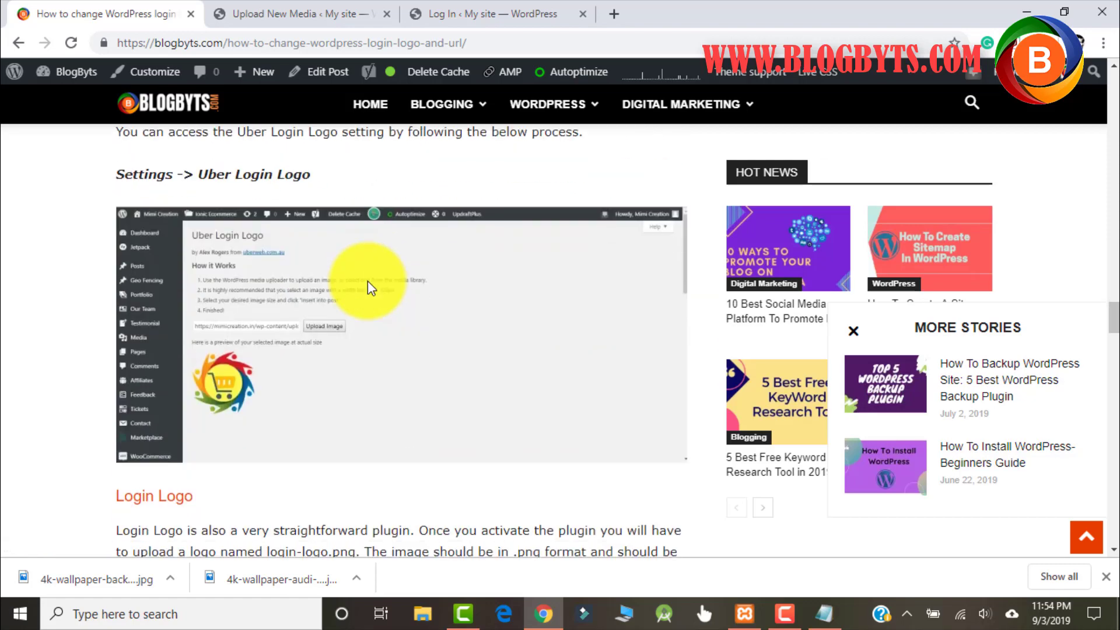
pyautogui.scroll(-15, 367, 281)
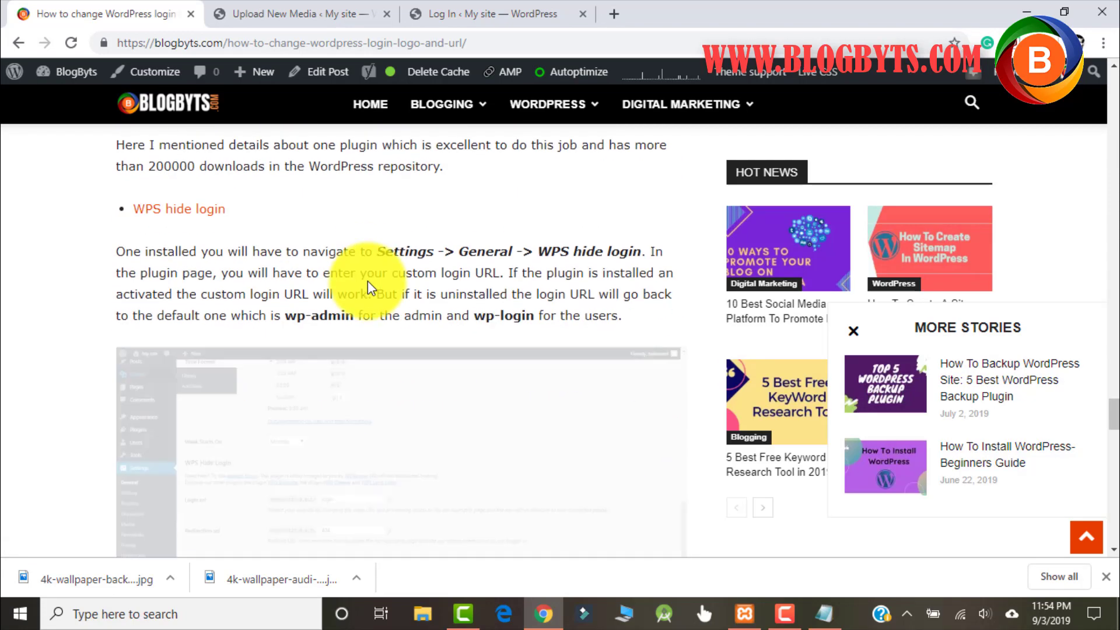
pyautogui.scroll(-15, 367, 281)
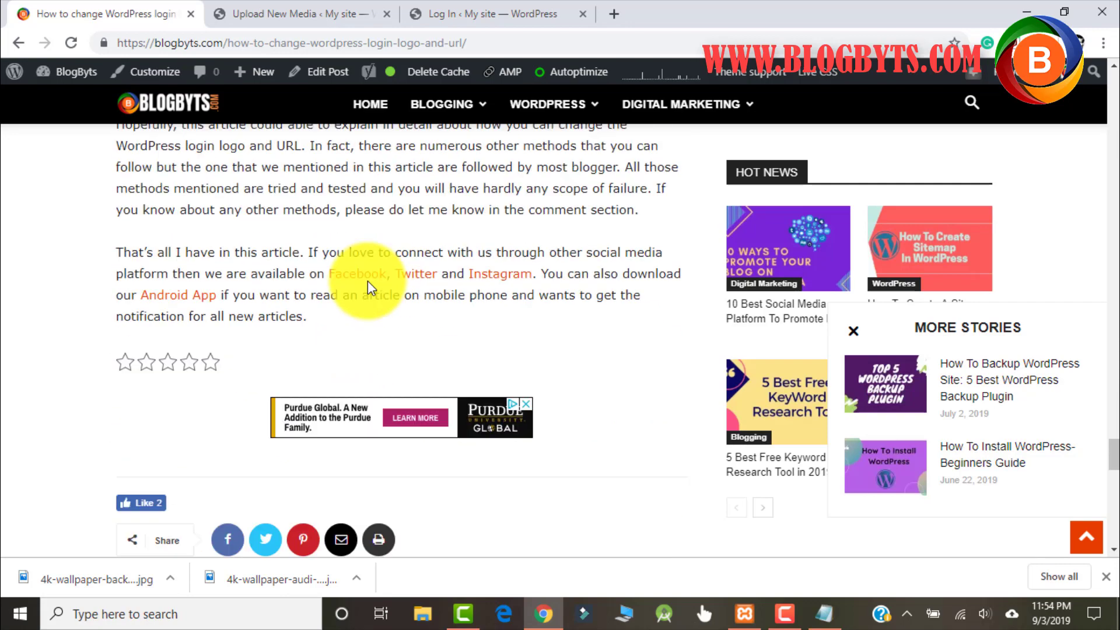
pyautogui.scroll(-7, 368, 281)
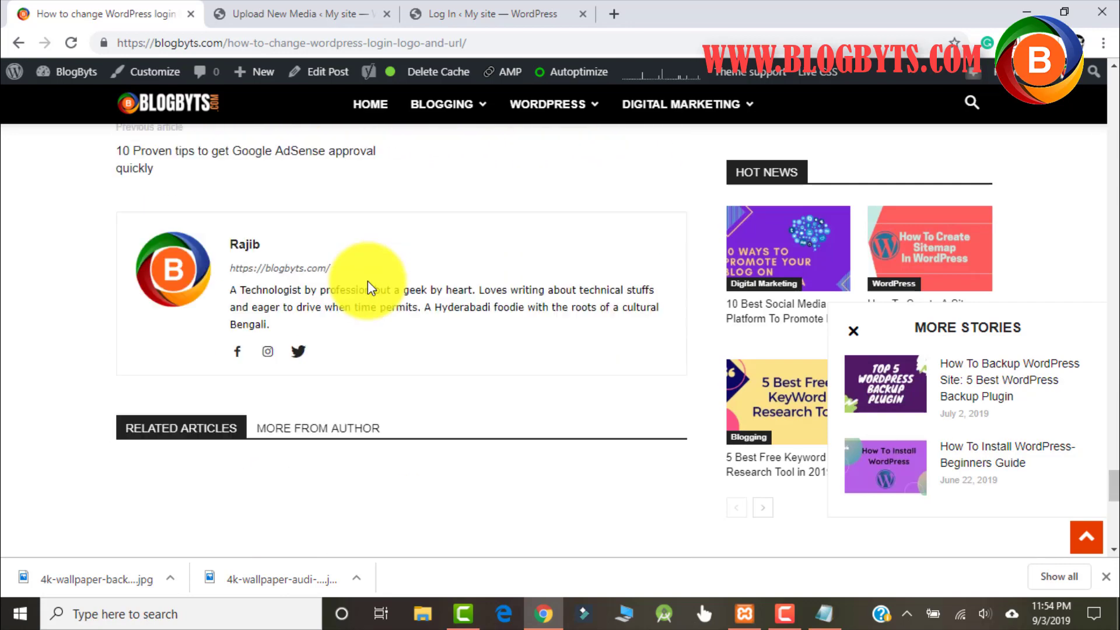
pyautogui.scroll(-2, 553, 370)
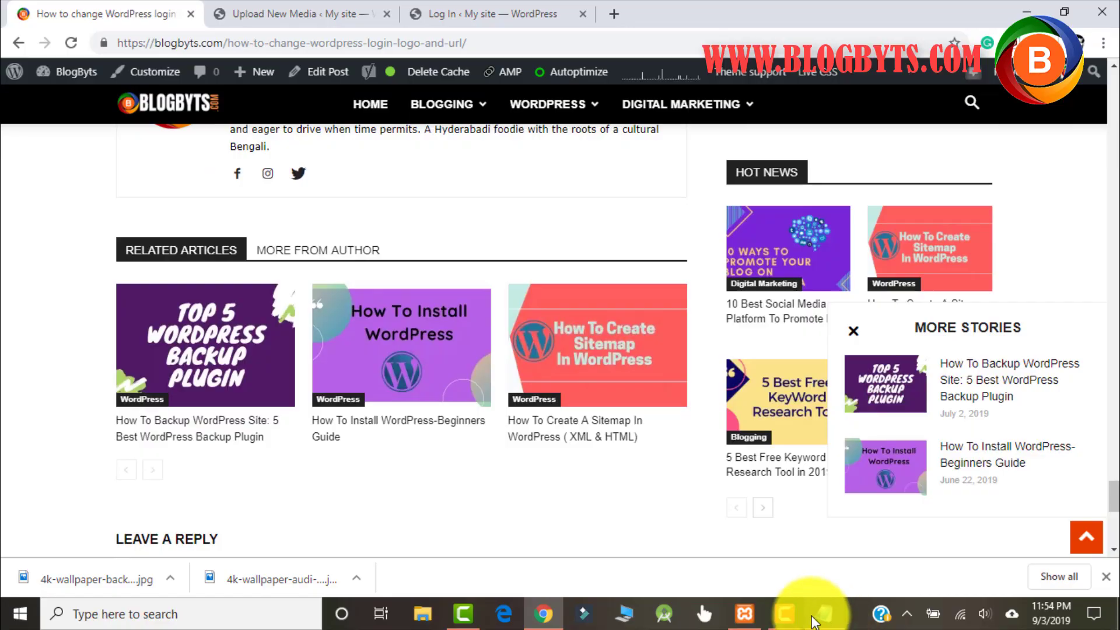